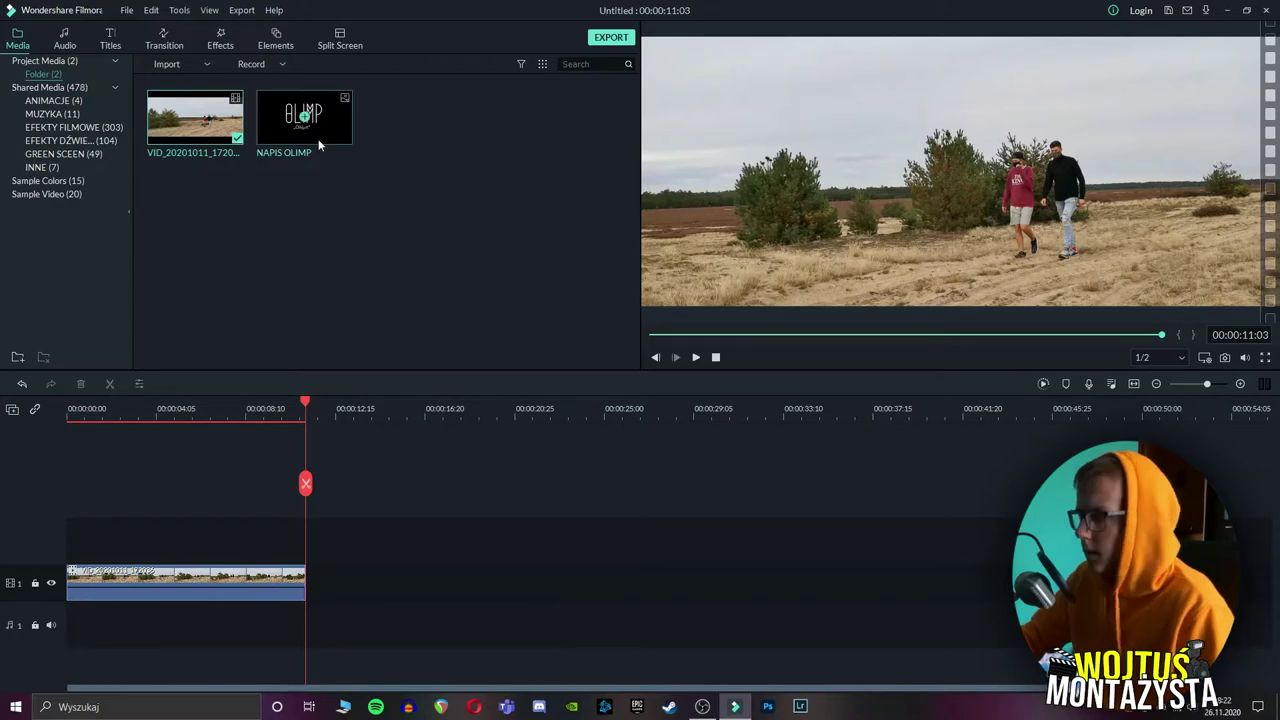
Place the NAPIS OLIMP image on track 2 above the video and extend it to the video clip's full length.
drag(304, 118, 73, 538)
drag(172, 540, 290, 544)
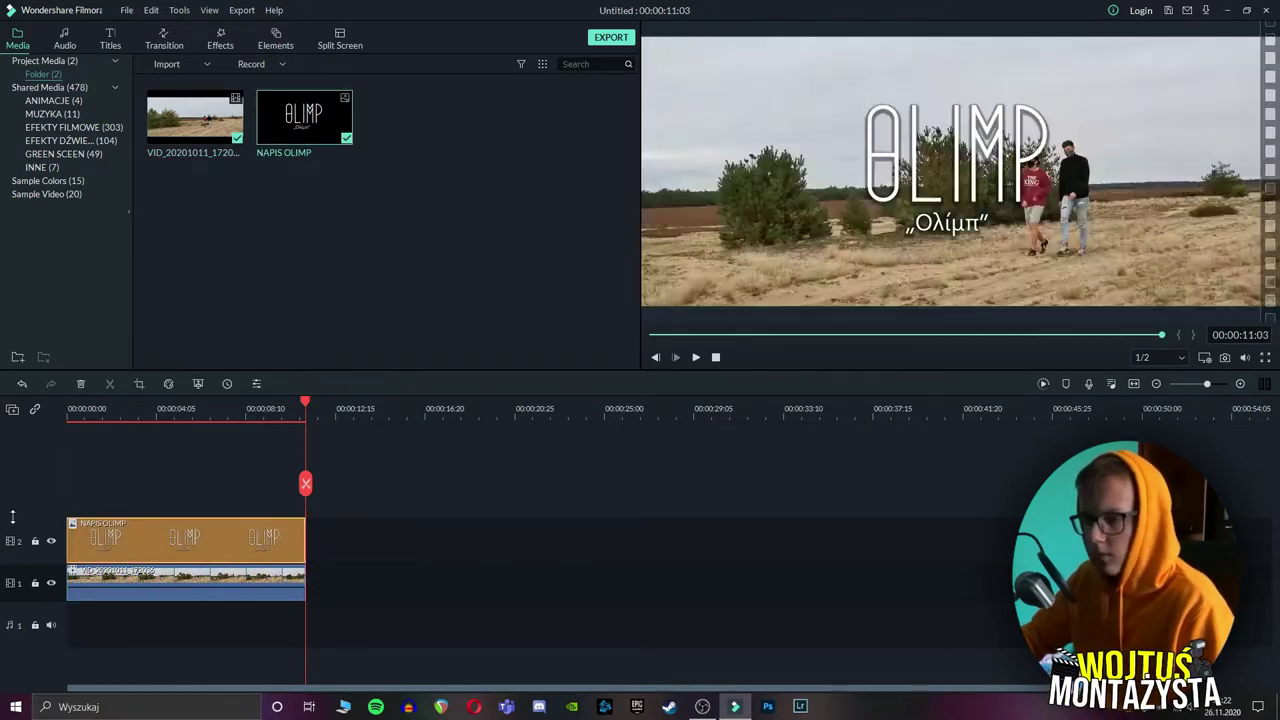
Scale the OLIMP title down to about 90%, rotate it slightly, and position it in the sky behind the two walkers.
click(165, 470)
drag(713, 310, 762, 283)
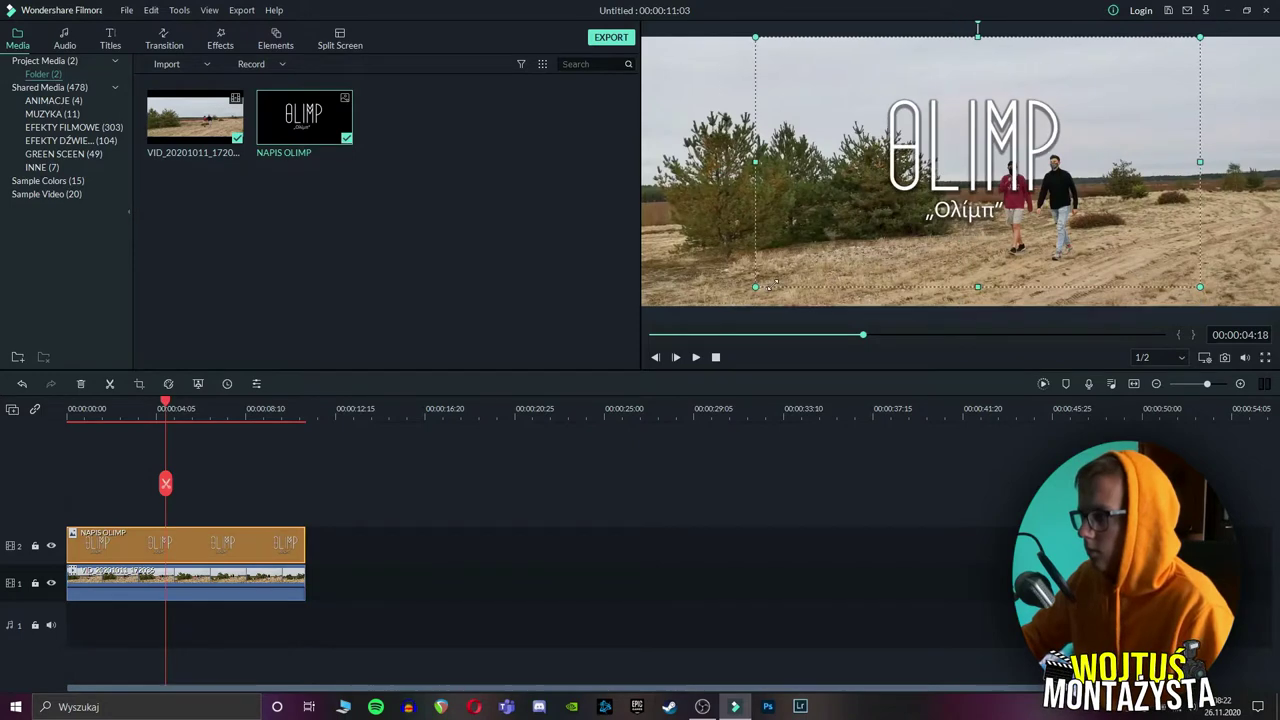
drag(1025, 144, 1040, 143)
double_click(1167, 64)
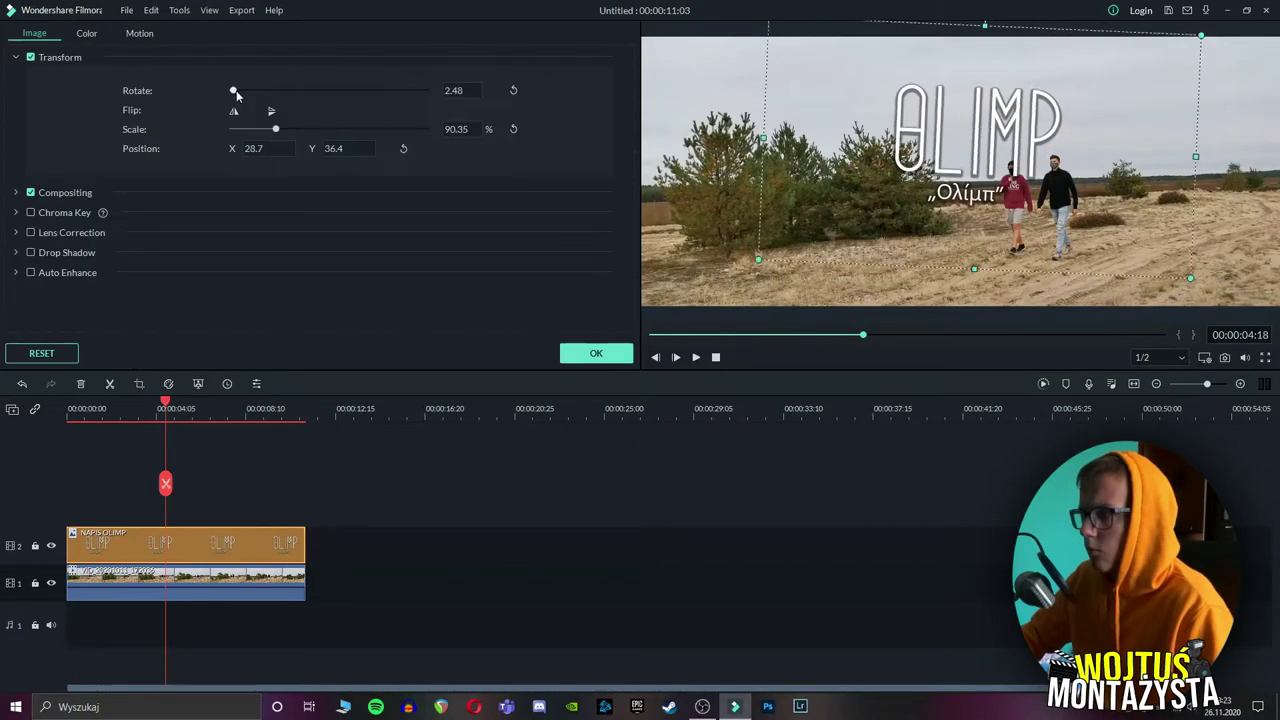
drag(232, 90, 236, 90)
drag(941, 124, 913, 127)
Copy the video clip from track 1 and put the duplicate on track 3, aligned with the start of the timeline.
click(433, 545)
click(223, 565)
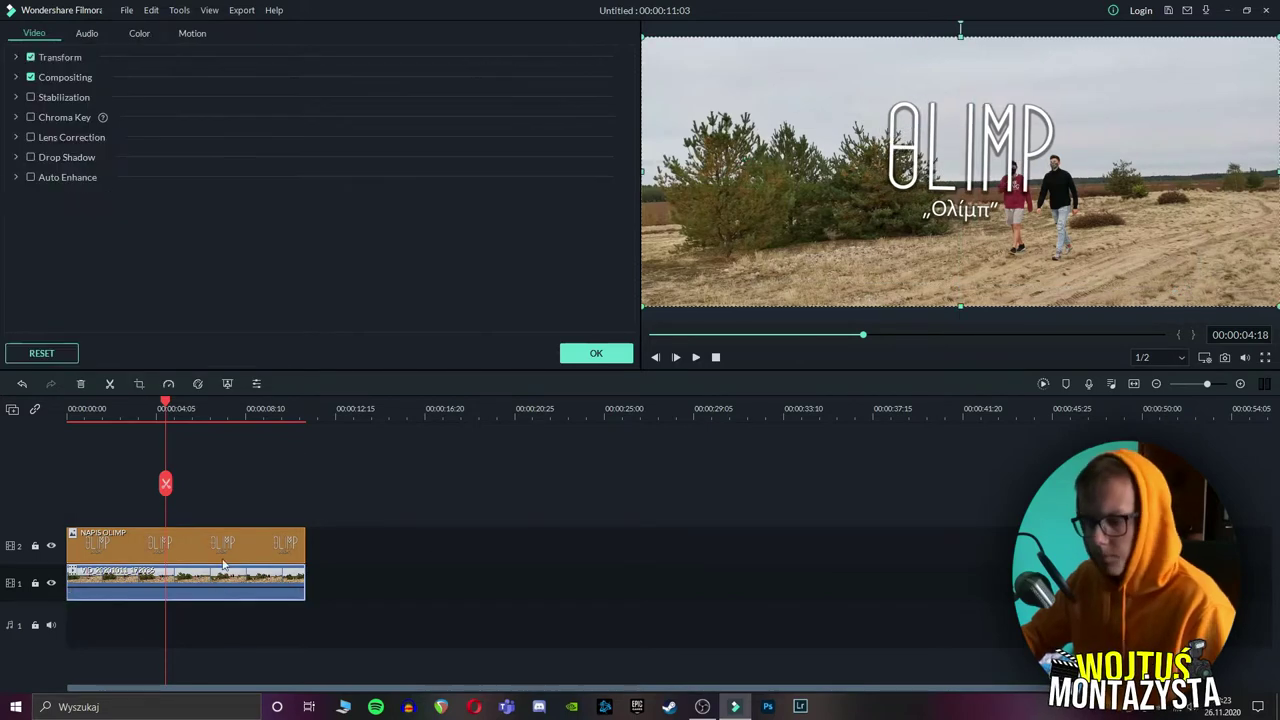
click(394, 408)
click(443, 609)
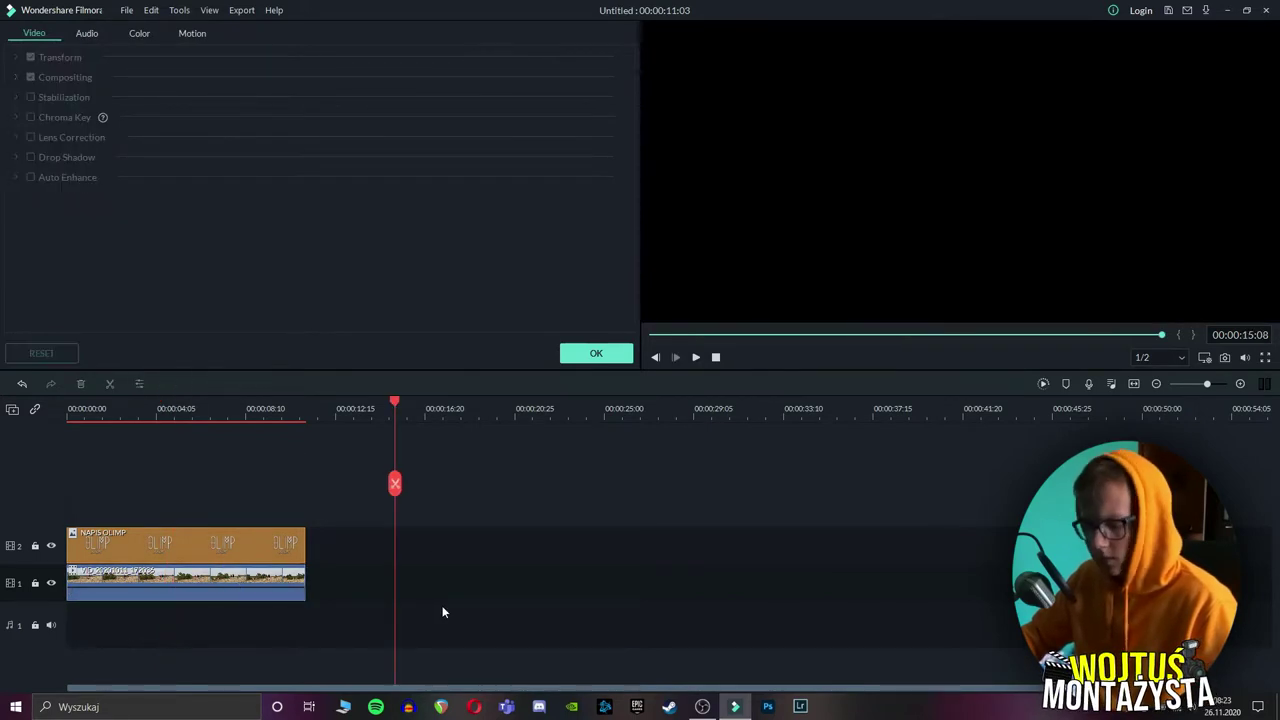
key(ctrl+v)
drag(414, 467, 120, 505)
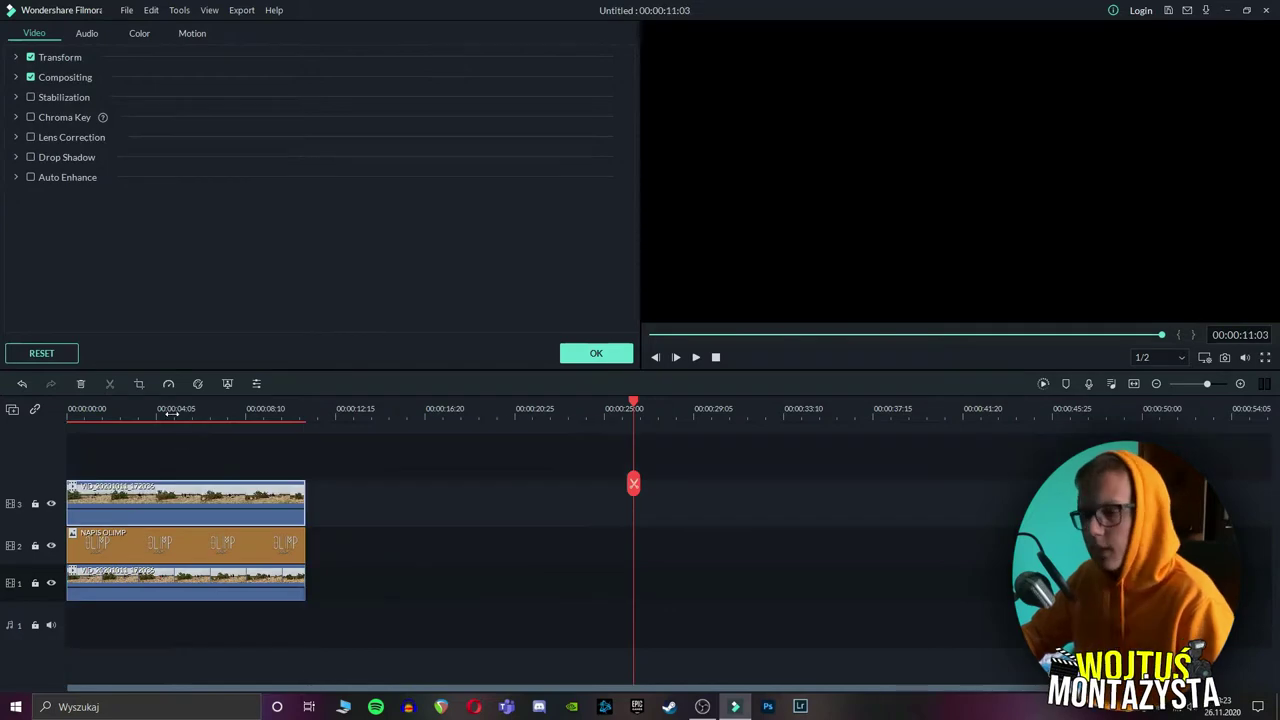
Enable Chroma Key on the track 3 duplicate and key out the sampled light grey sky colour, with an offset of 2.
click(171, 408)
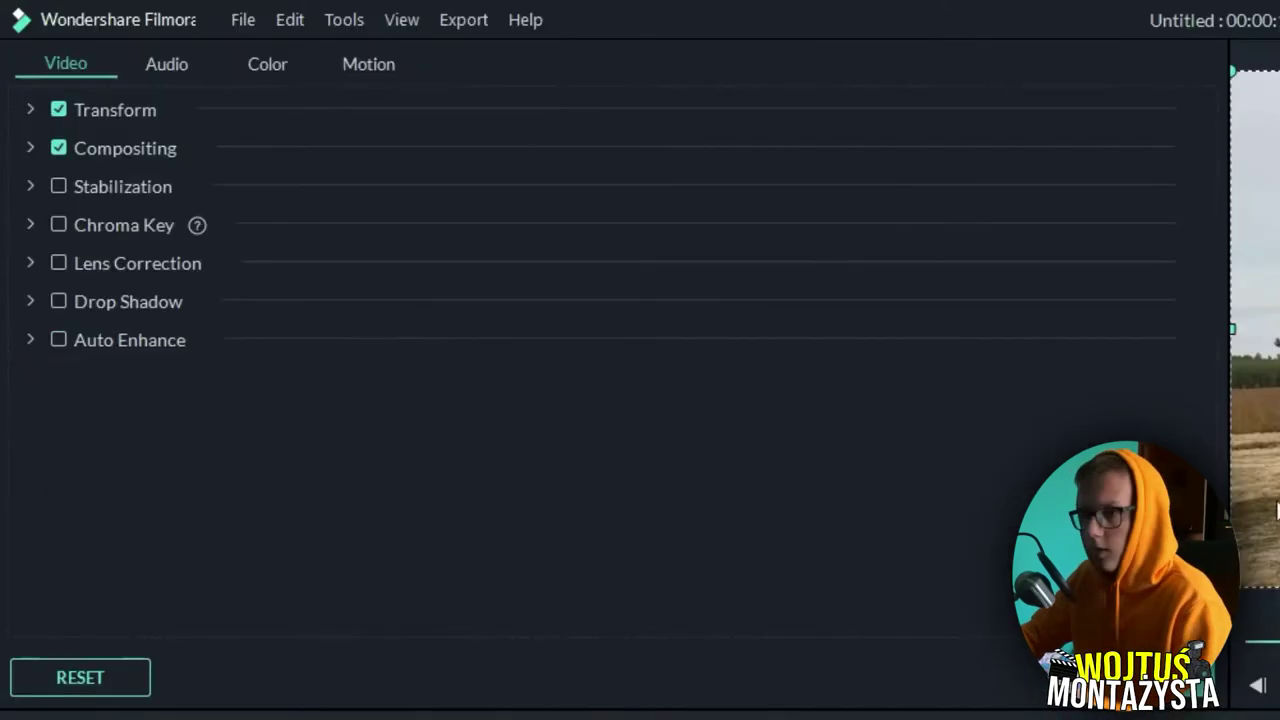
click(58, 225)
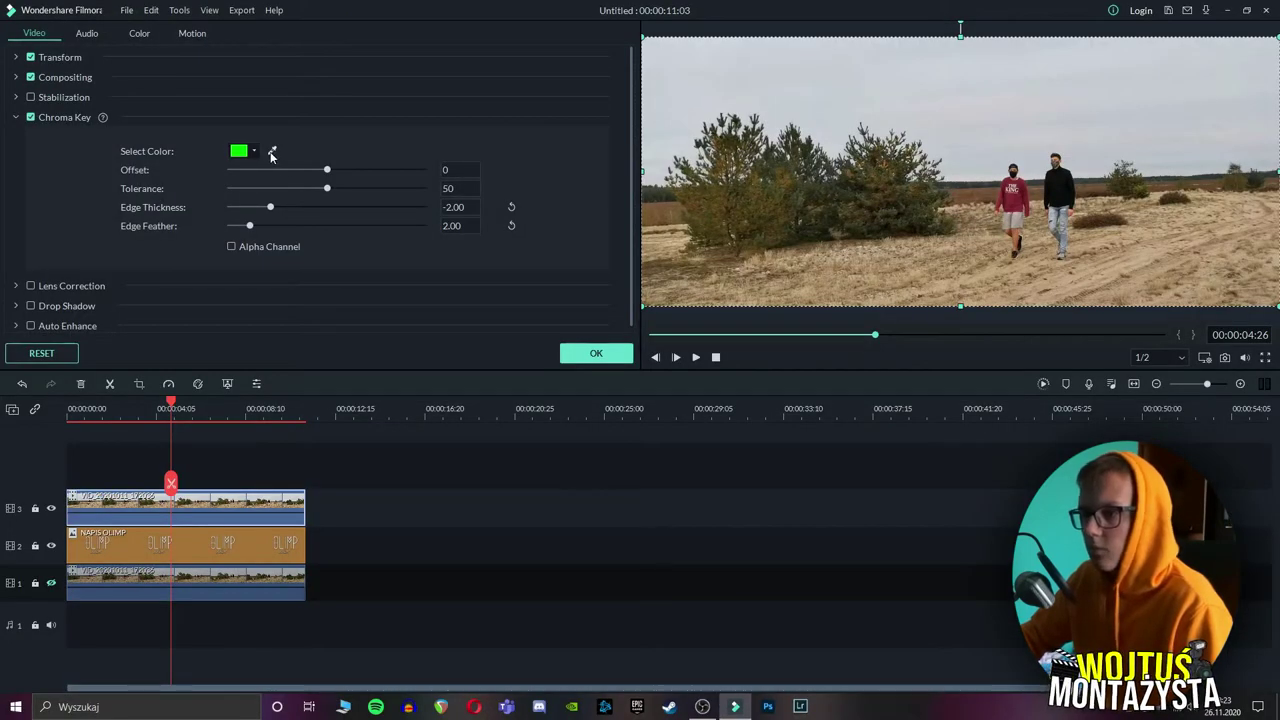
click(272, 150)
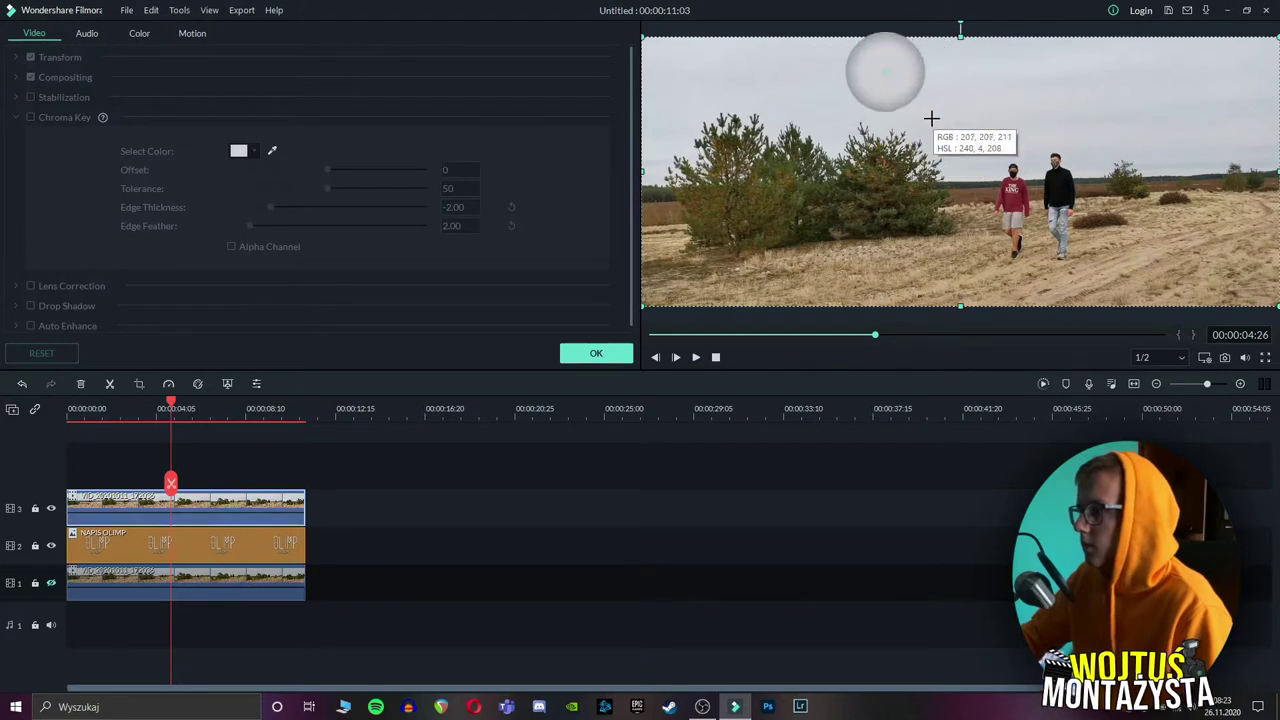
click(930, 124)
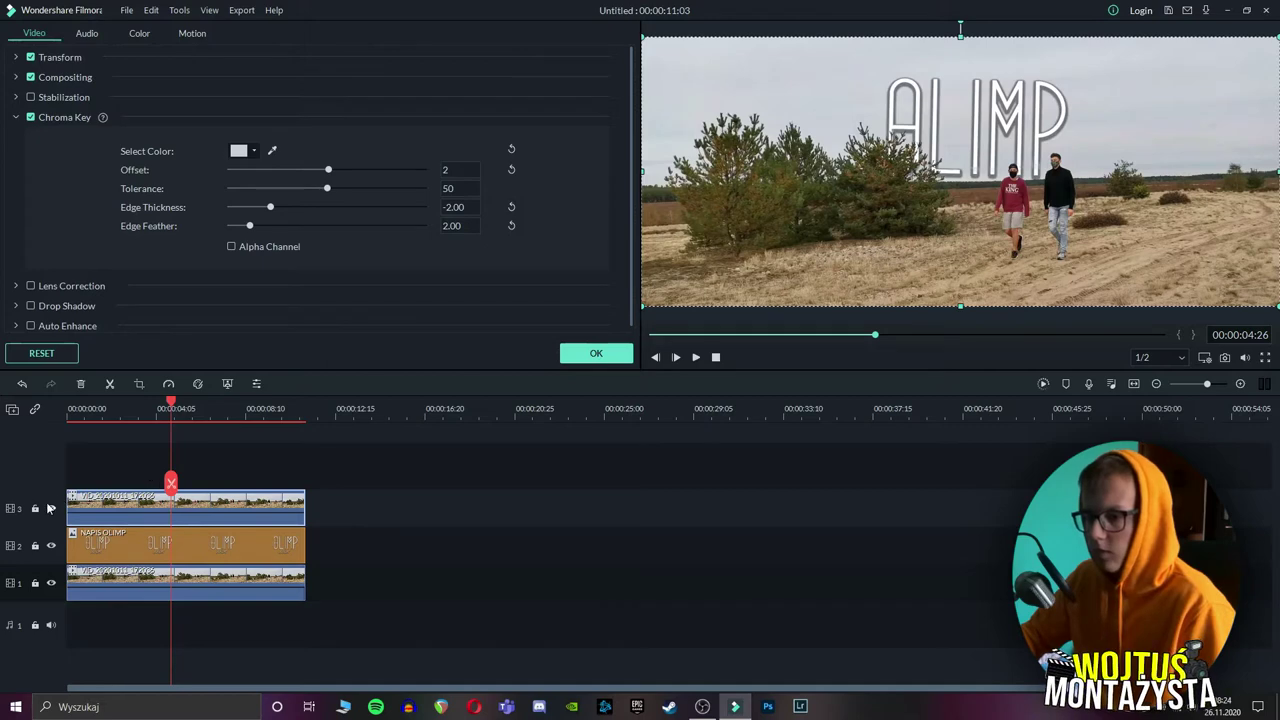
Move the OLIMP title slightly lower while track 3 is hidden, and show track 3 again.
click(50, 509)
click(936, 170)
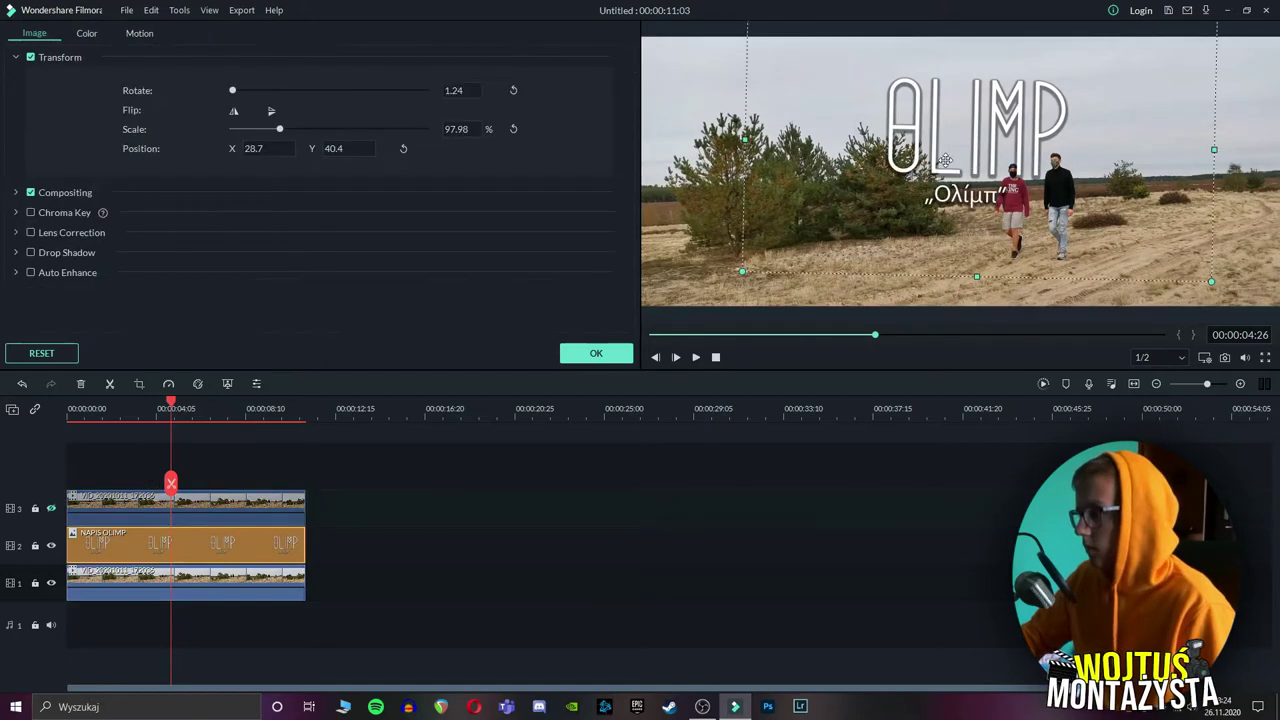
click(50, 509)
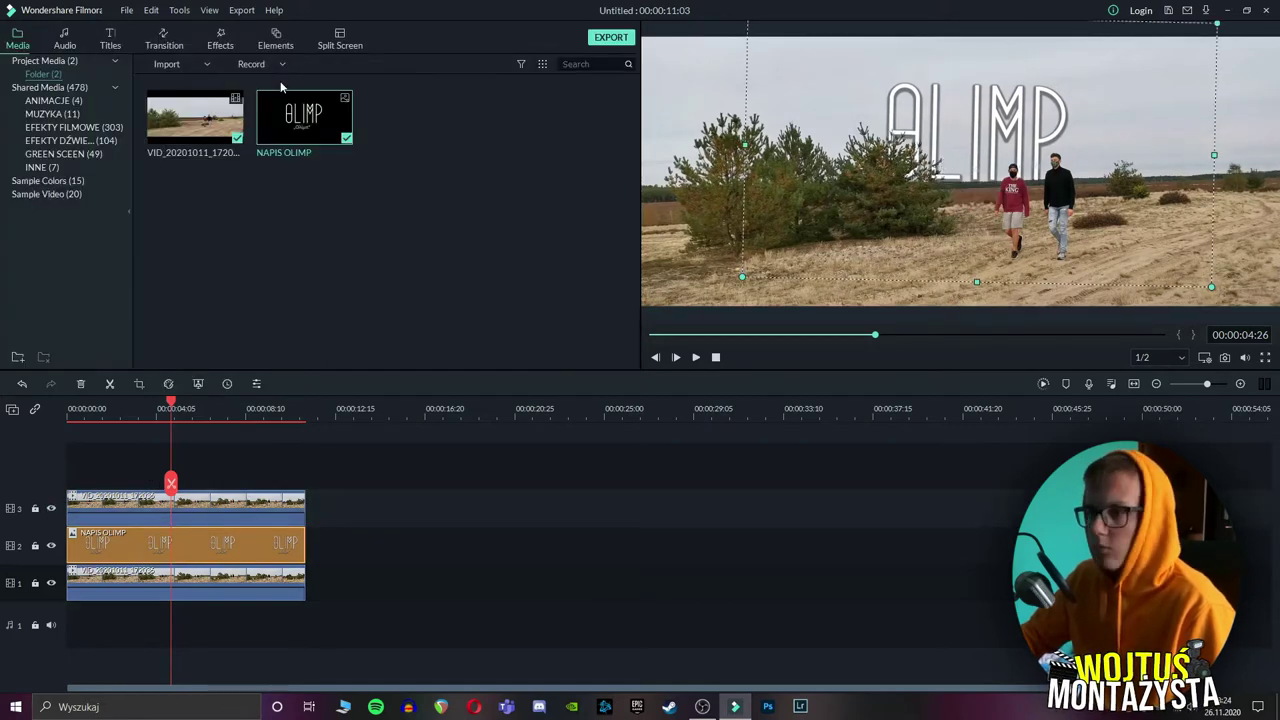
Apply the MPEG Glitch effect to the OLIMP title clip and play back the composite.
click(220, 42)
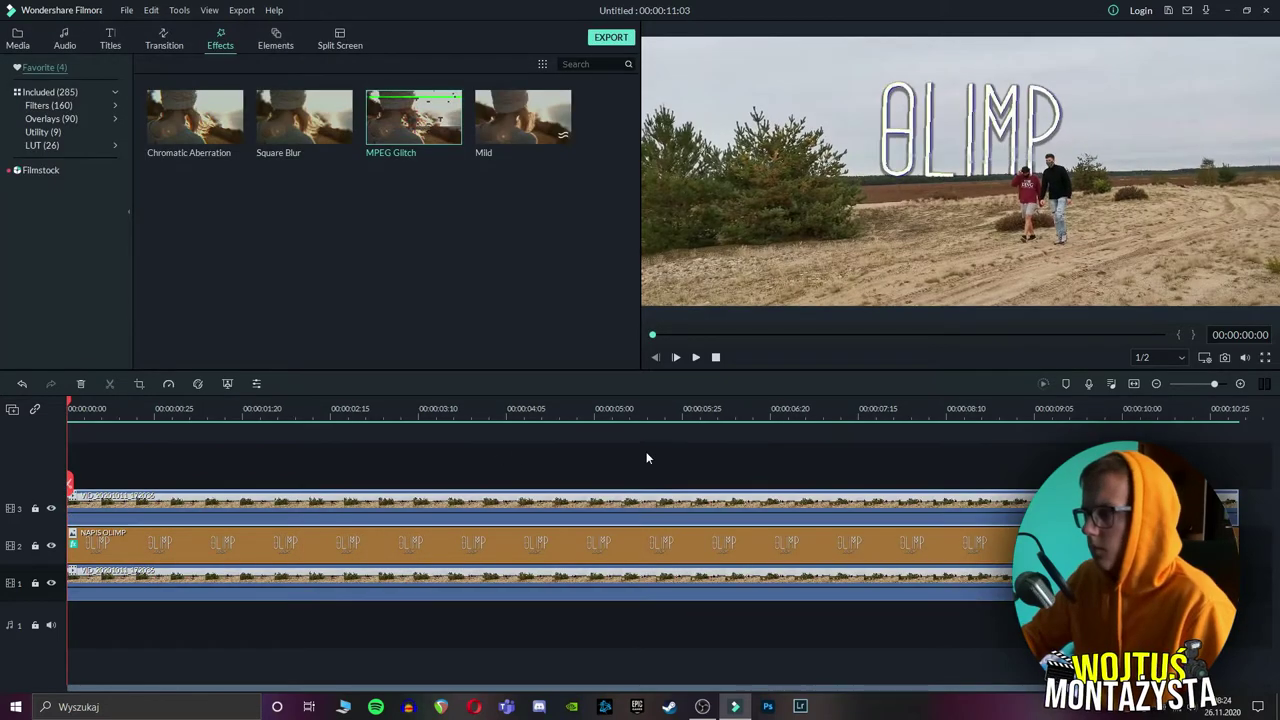
key(space)
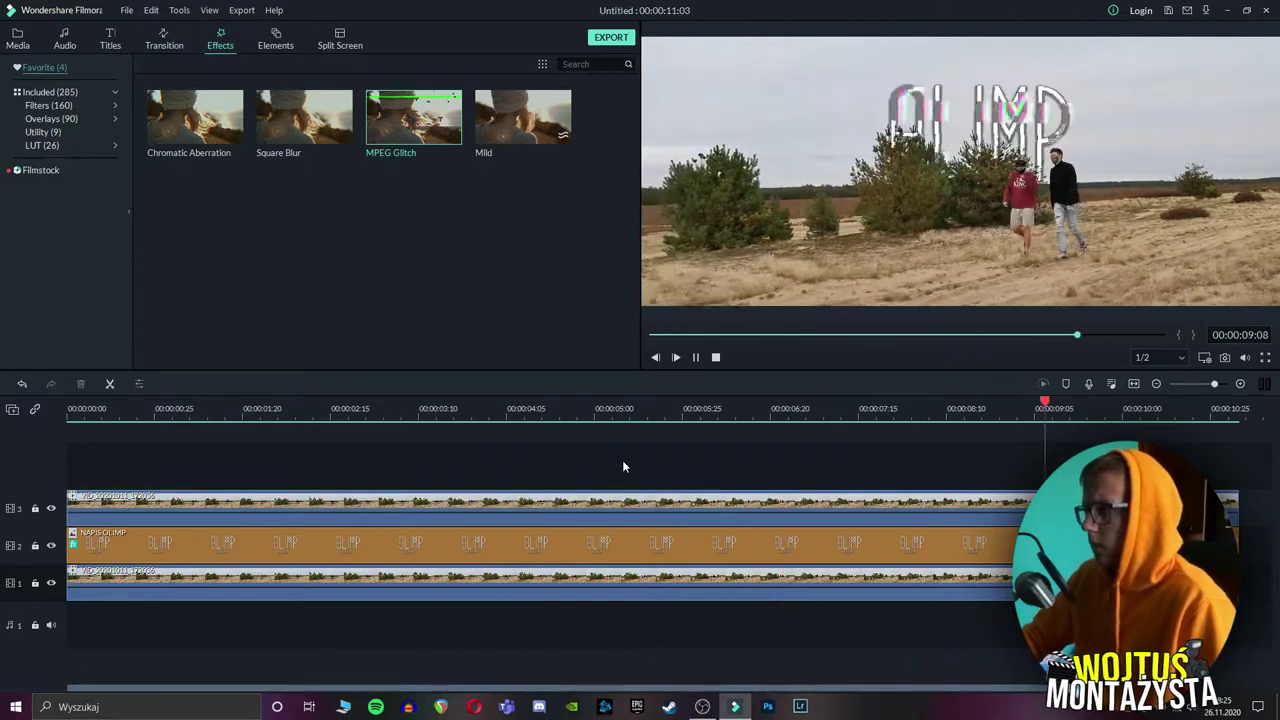
click(594, 462)
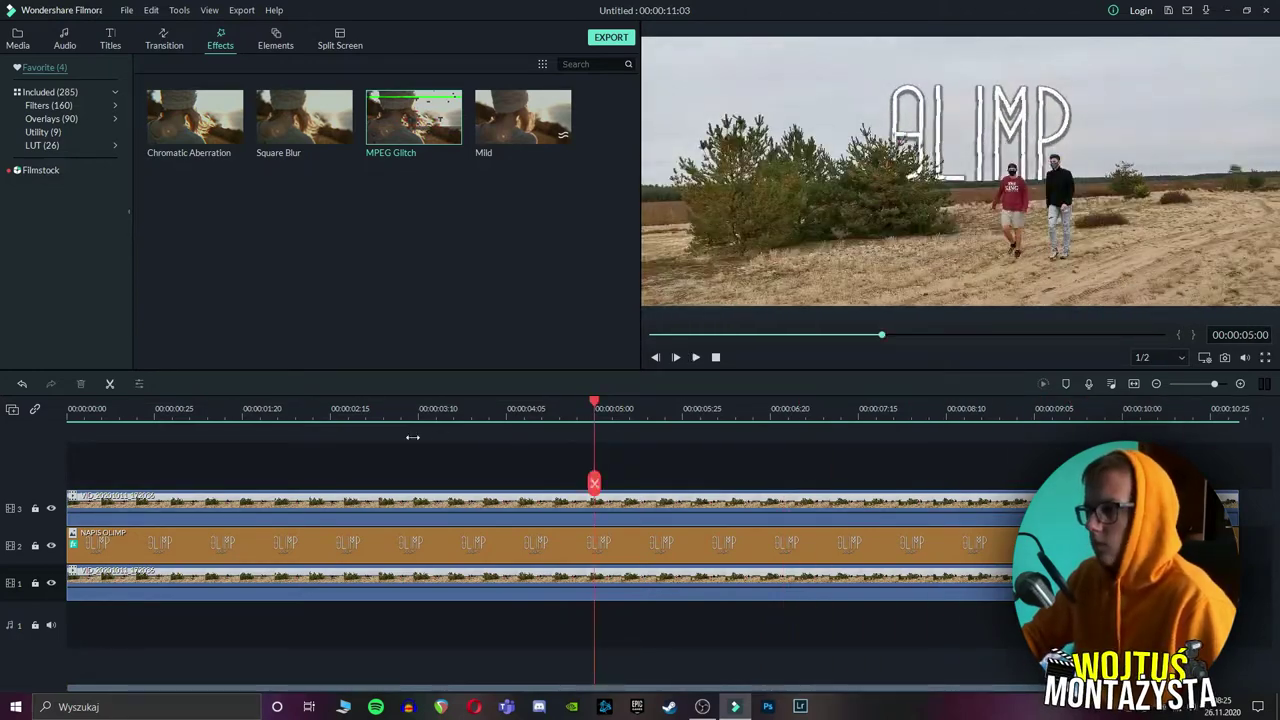
scroll(385, 455, down, 2)
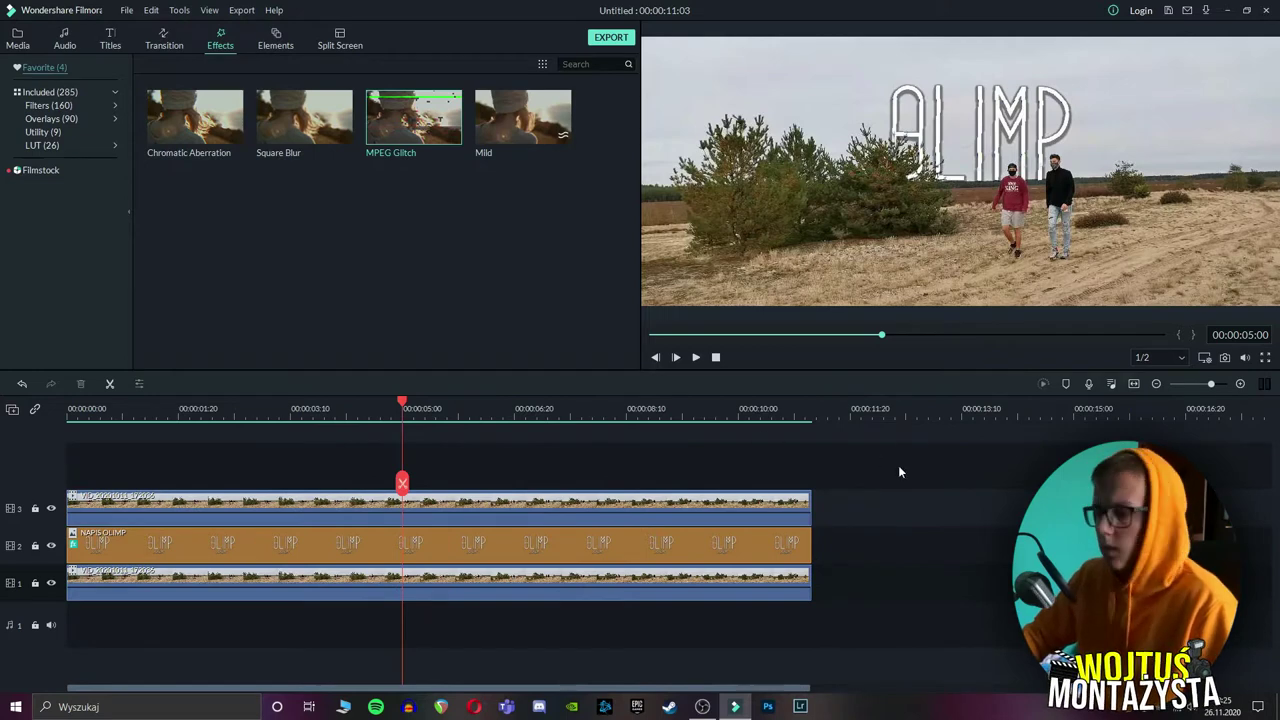
Return to the project media and select all the clips on the three video tracks.
key(alt+1)
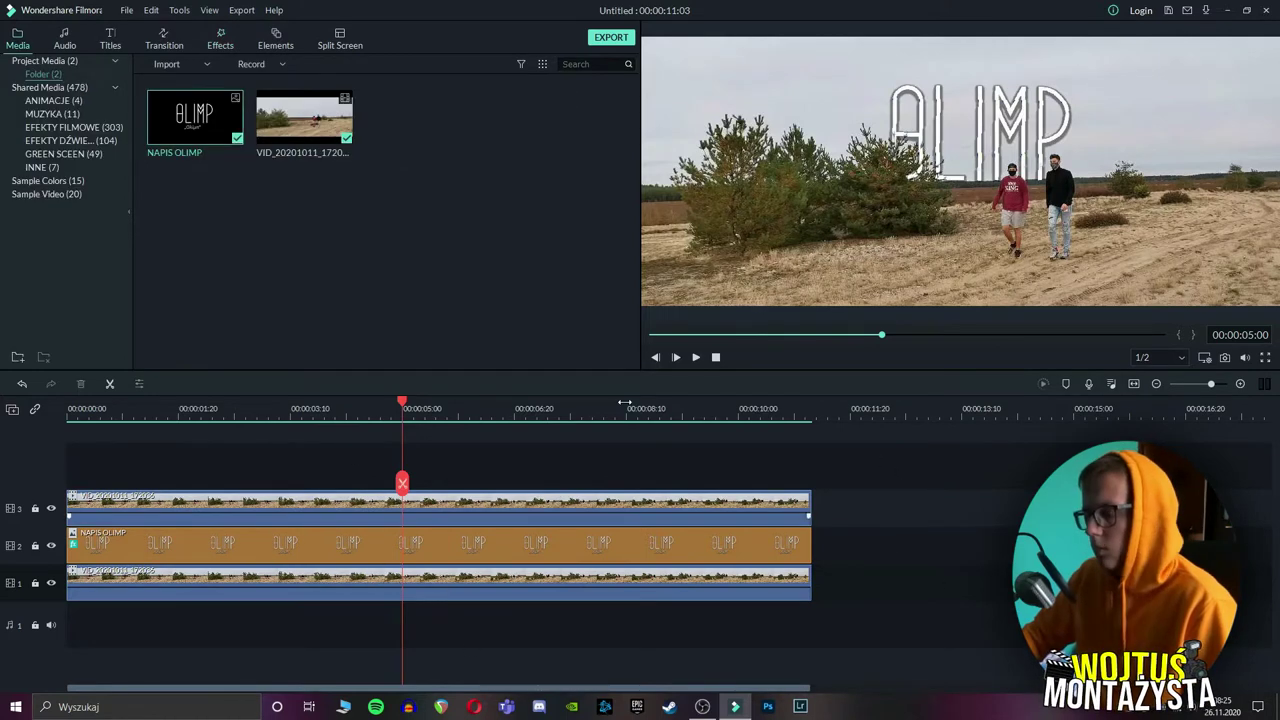
drag(857, 629, 475, 467)
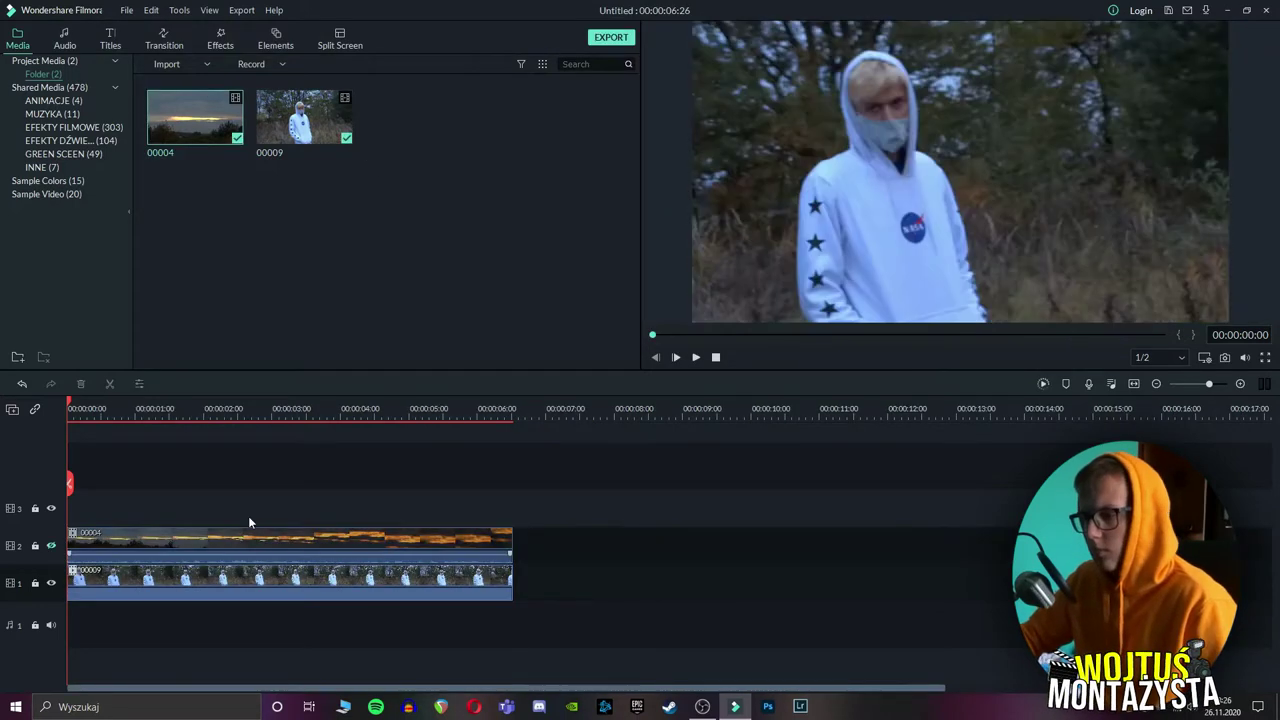
Apply the Chromatic Aberration effect to the 00009 clip on track 1.
click(220, 45)
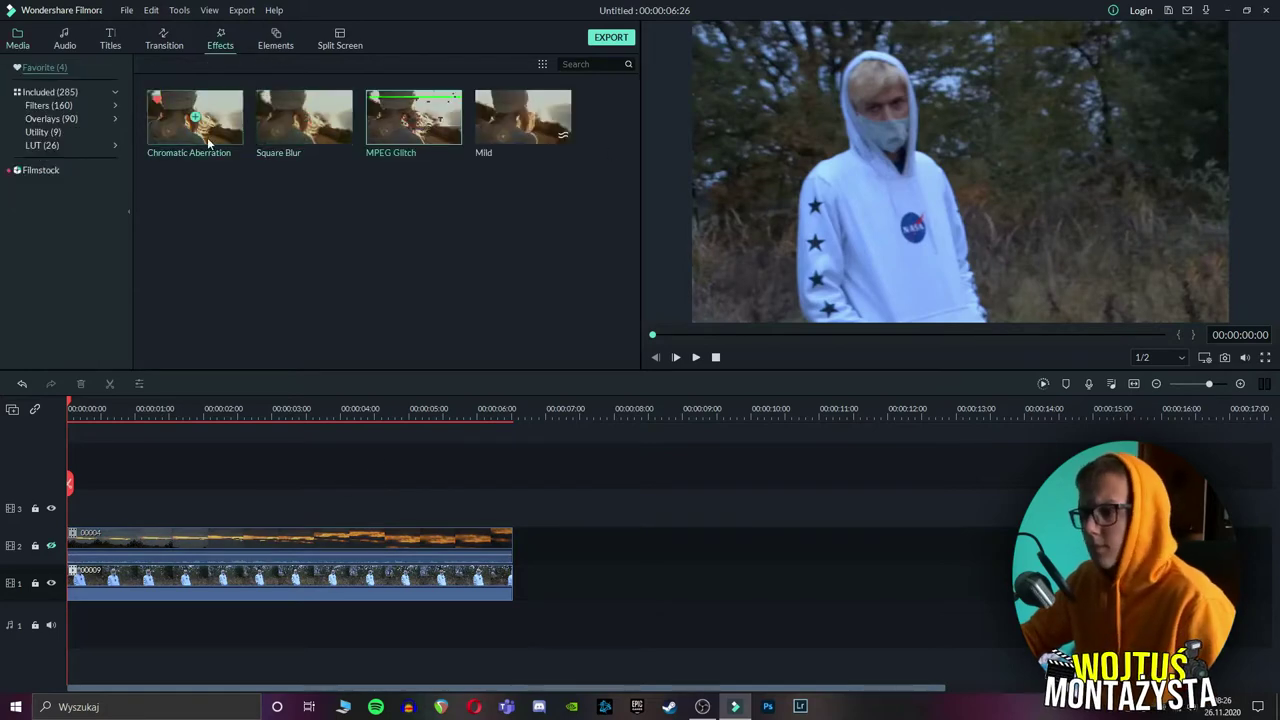
drag(195, 117, 150, 588)
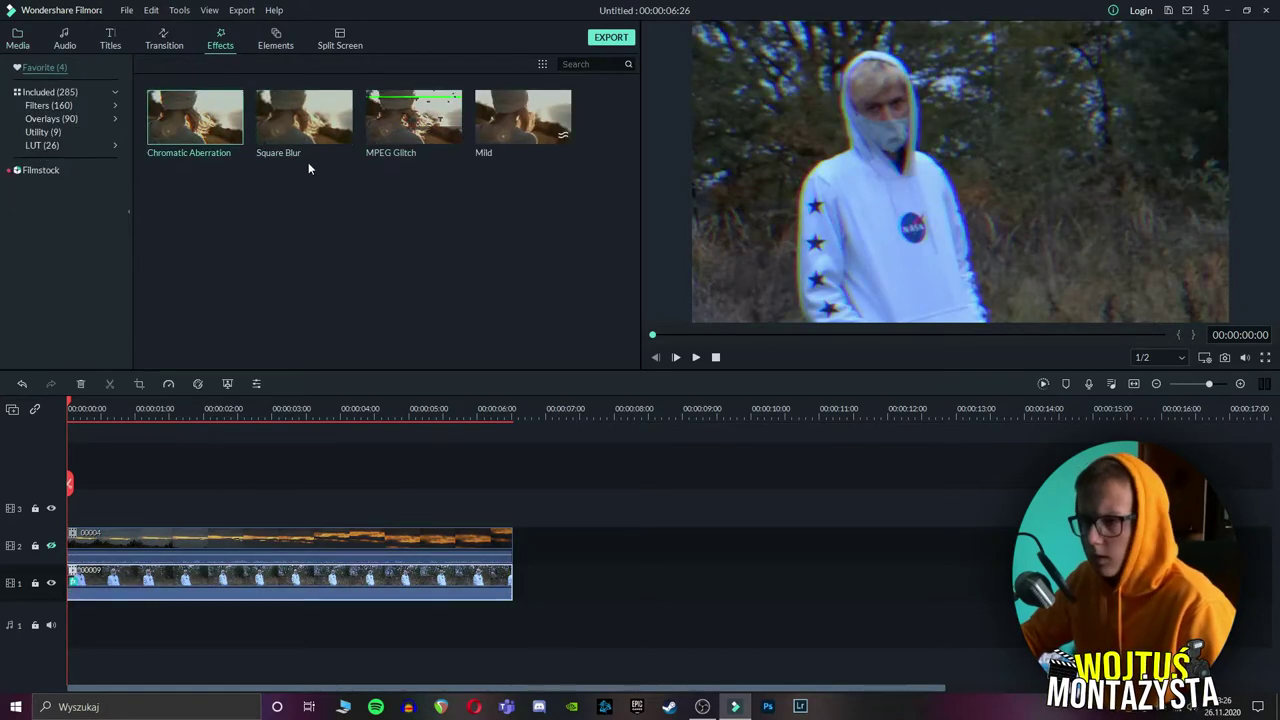
Enable Chroma Key on the 00004 clip and key out the yellow sunset glow, with offset 16 and tolerance 55.
double_click(135, 541)
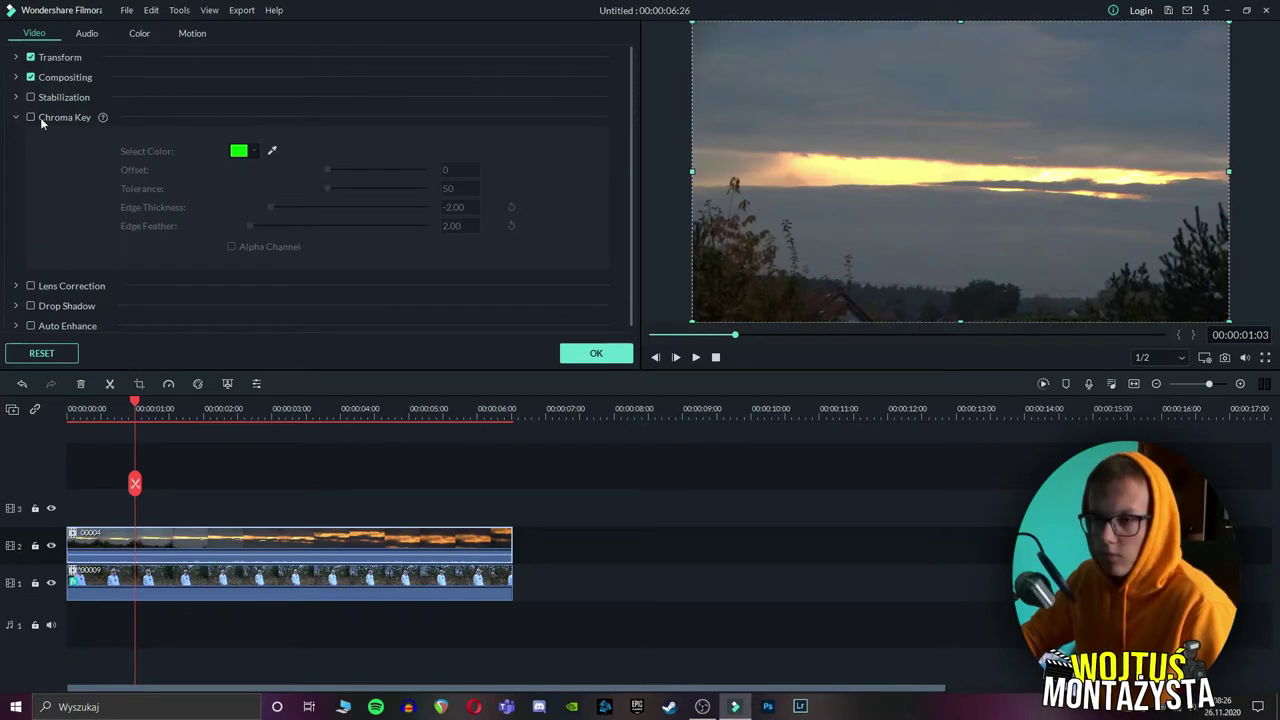
click(31, 117)
click(270, 150)
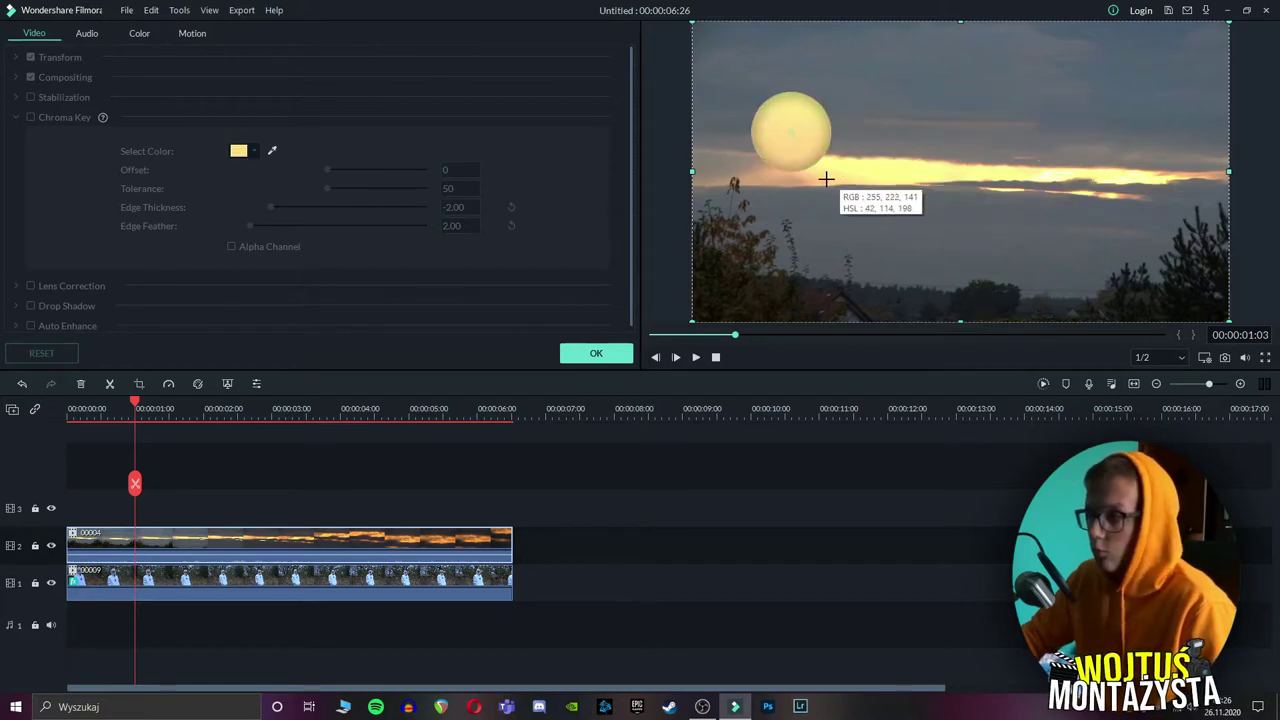
click(908, 174)
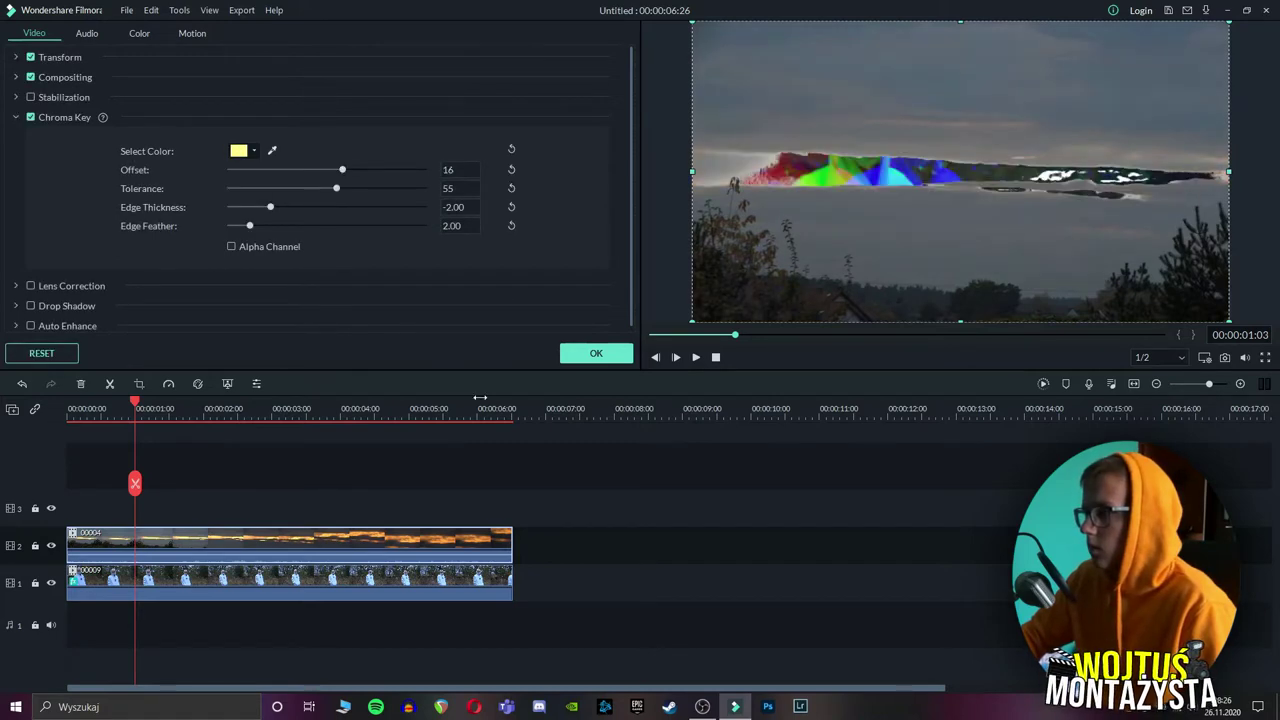
click(596, 353)
Fit the whole timeline into view and render the preview of the keyed composite.
click(1133, 384)
click(1042, 386)
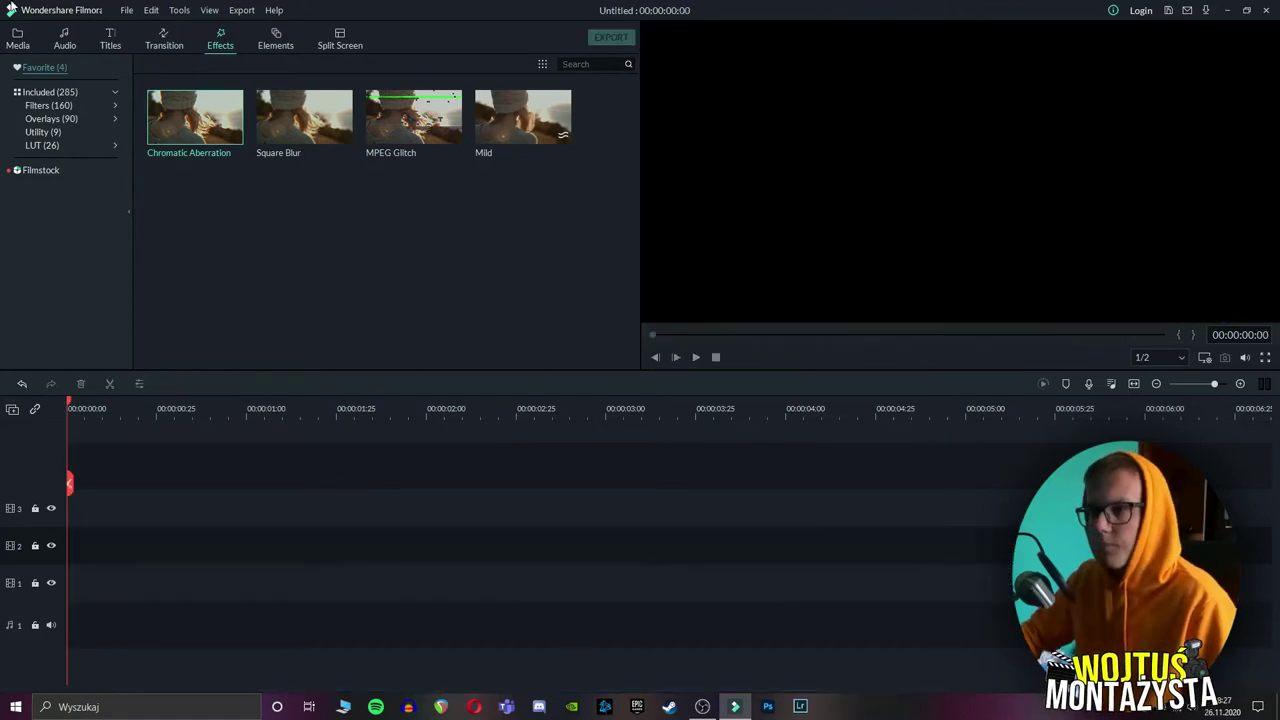
Place the VID_20201010_1403 clip on track 1 and match the project settings to the media at 2560 x 1080 30fps.
click(18, 38)
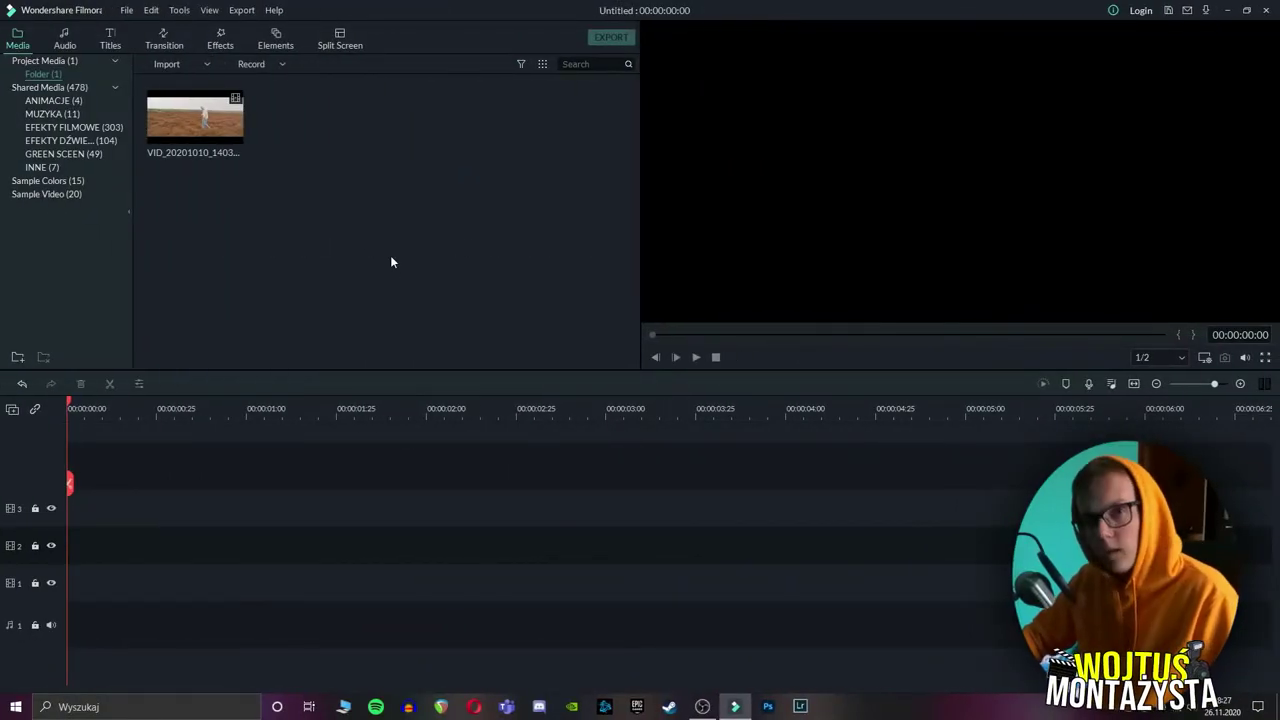
mouse_move(232, 152)
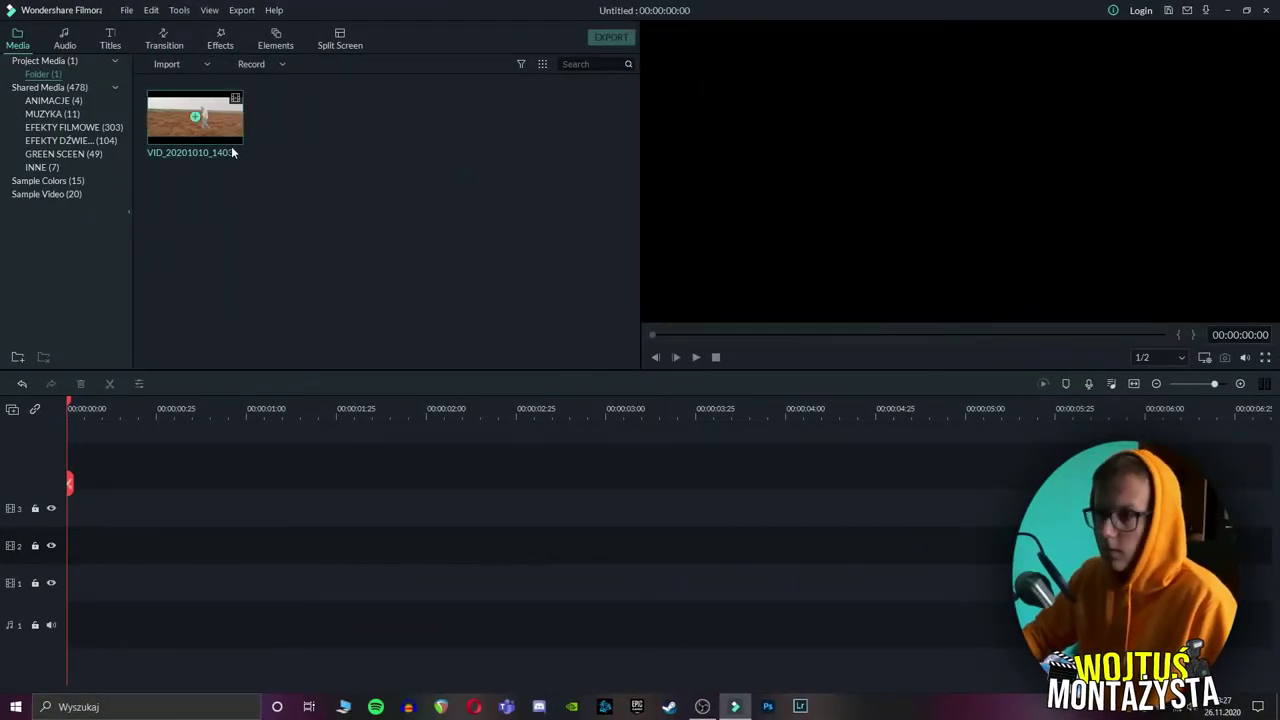
drag(229, 142, 330, 583)
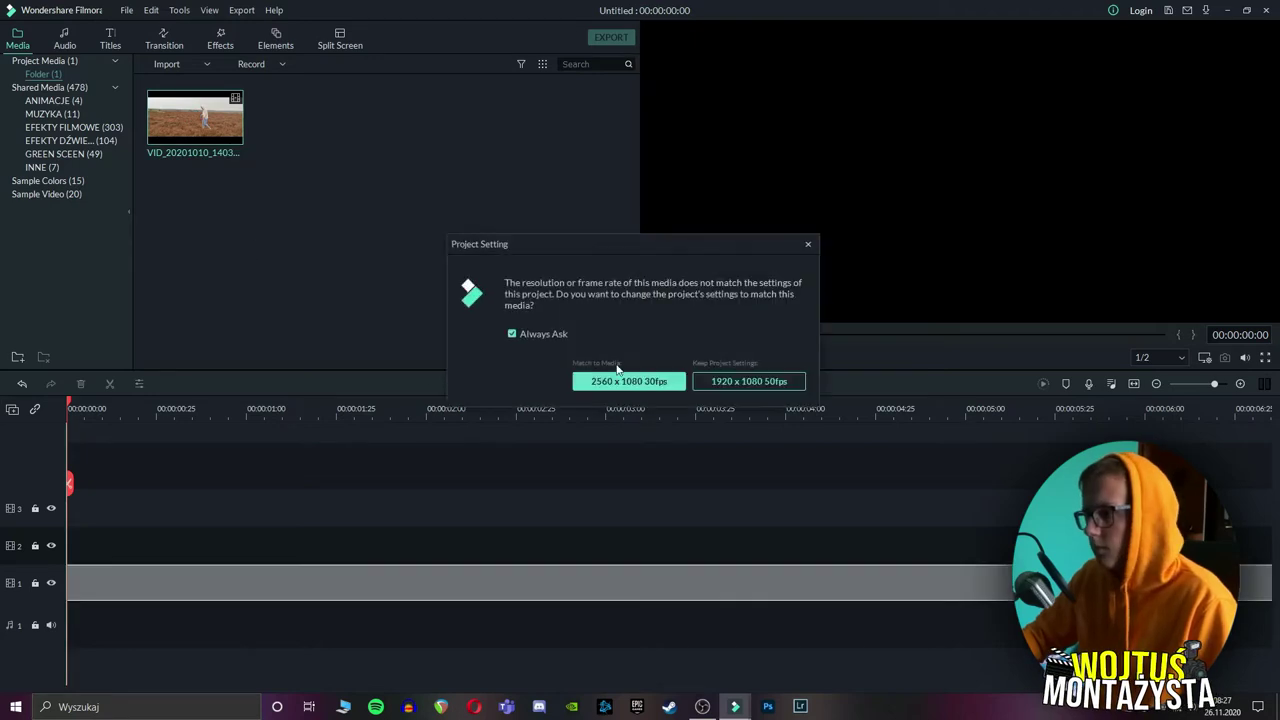
click(630, 381)
Put a duplicate of the heath walking clip on track 2, aligned with the original.
click(466, 434)
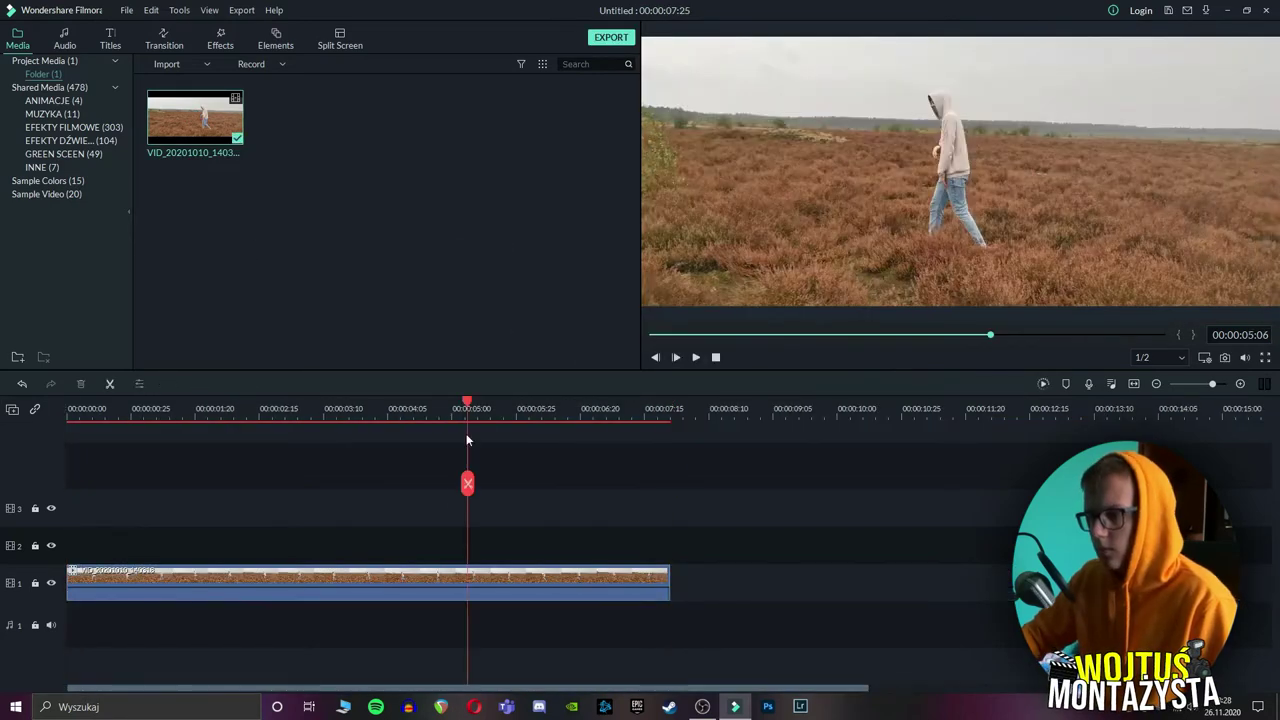
drag(530, 575, 286, 537)
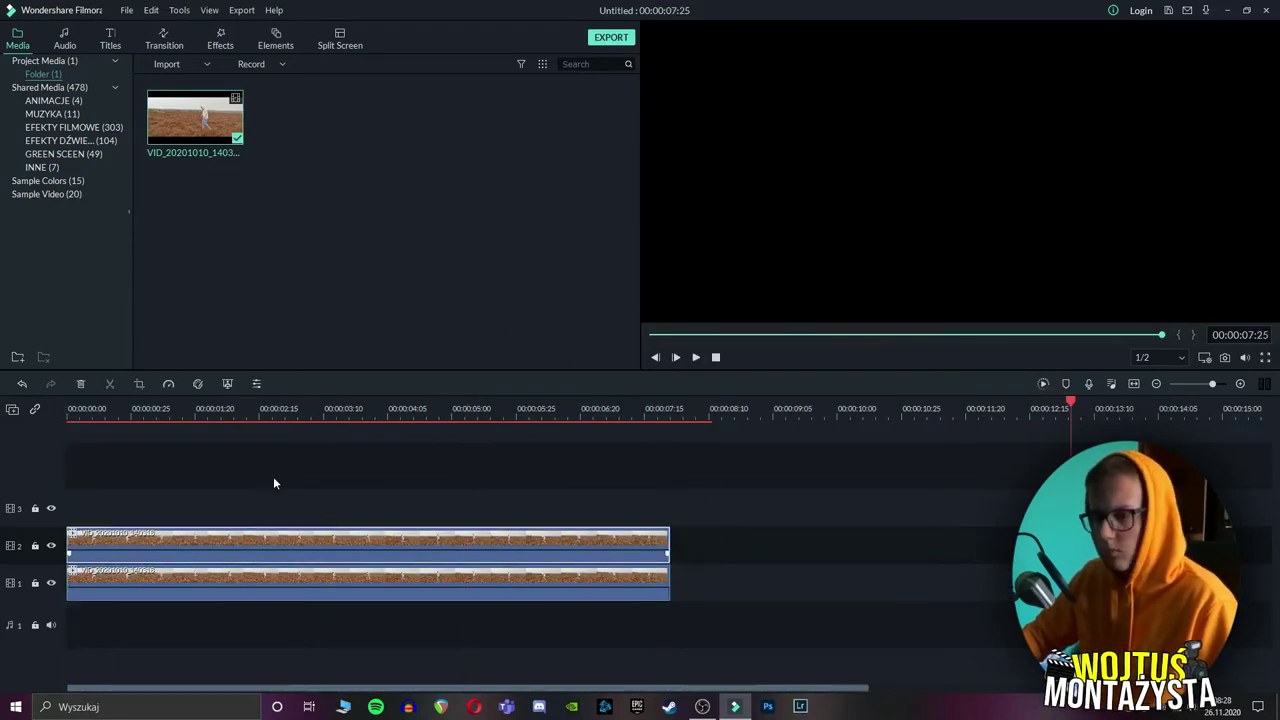
Flip the duplicate clip on track 2 horizontally.
click(320, 416)
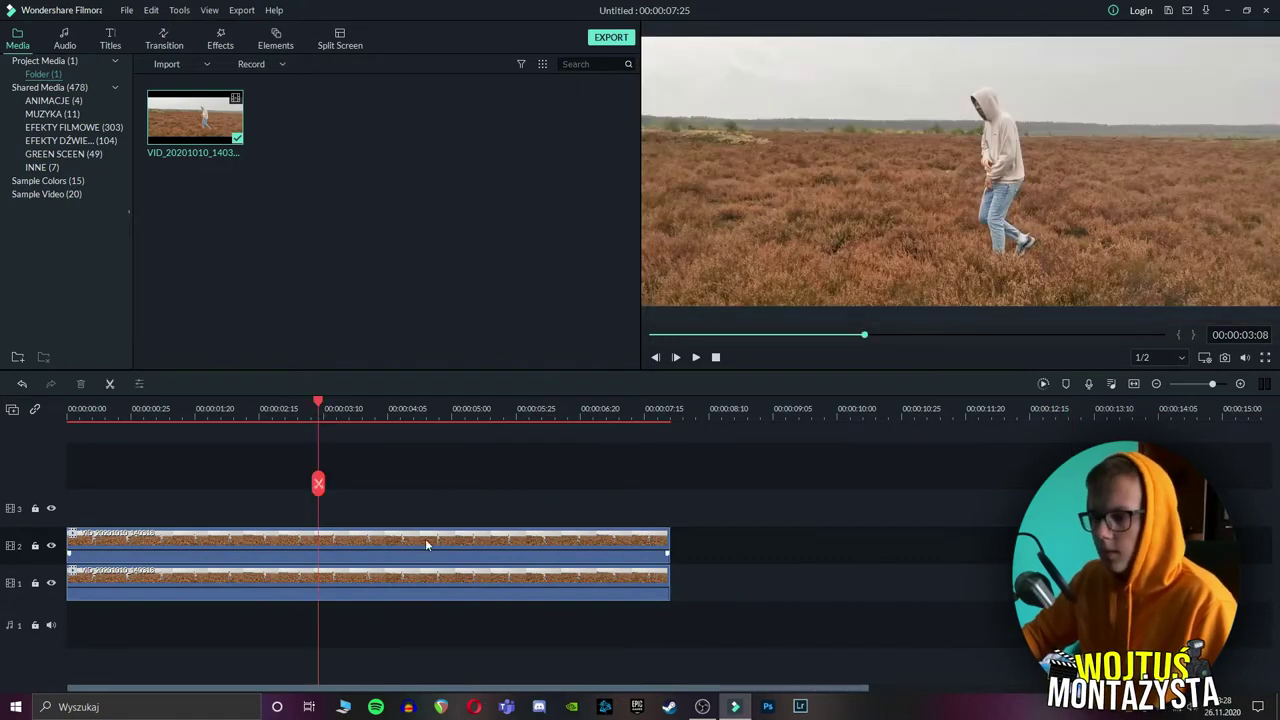
click(406, 546)
double_click(366, 545)
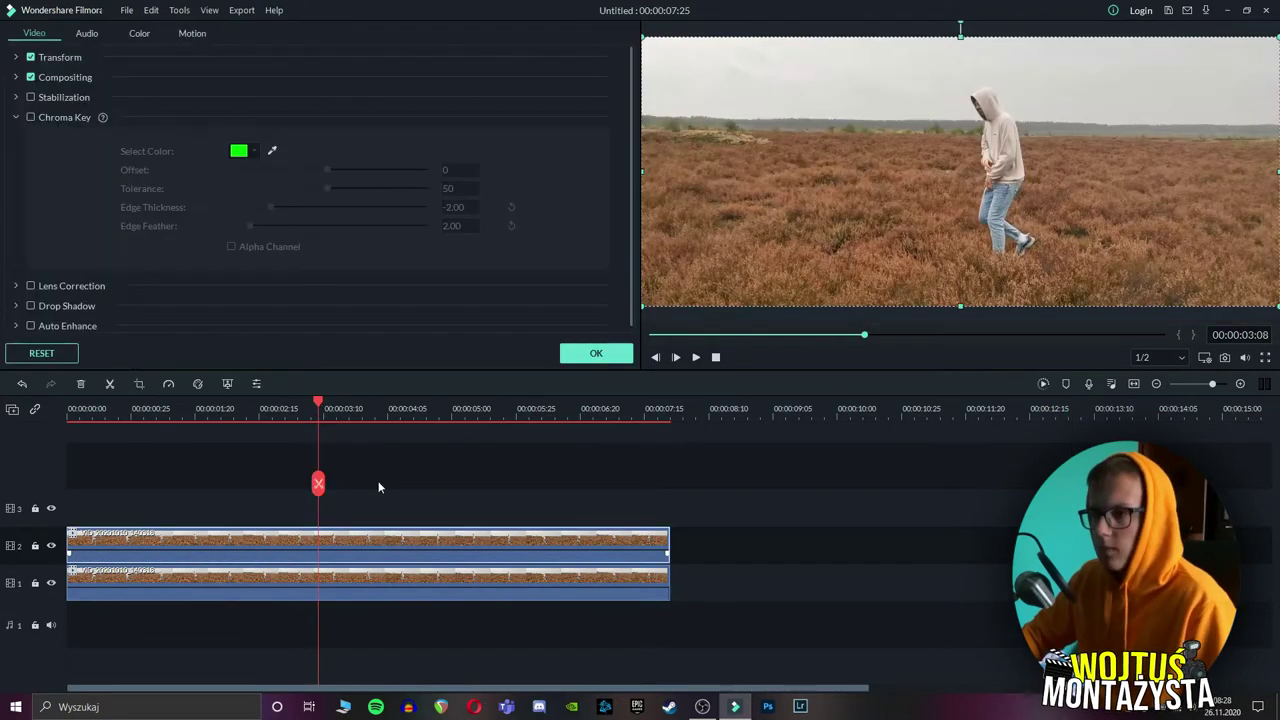
click(15, 117)
click(16, 57)
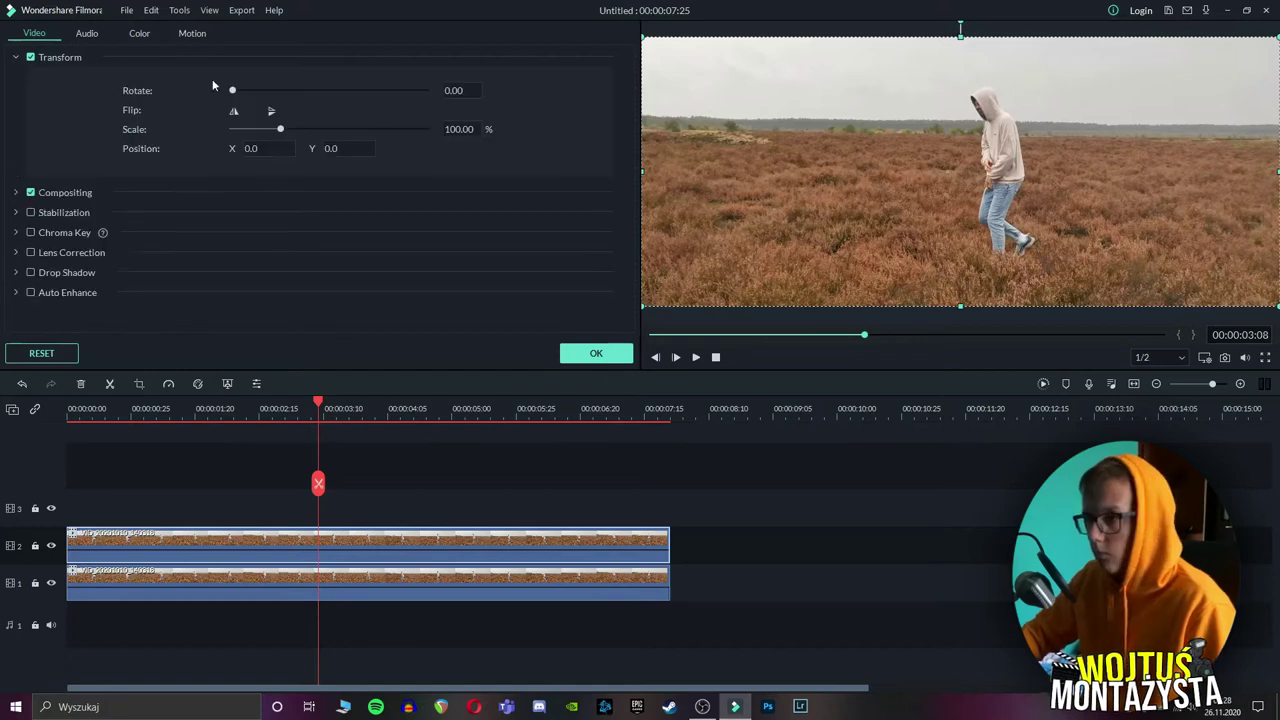
click(234, 112)
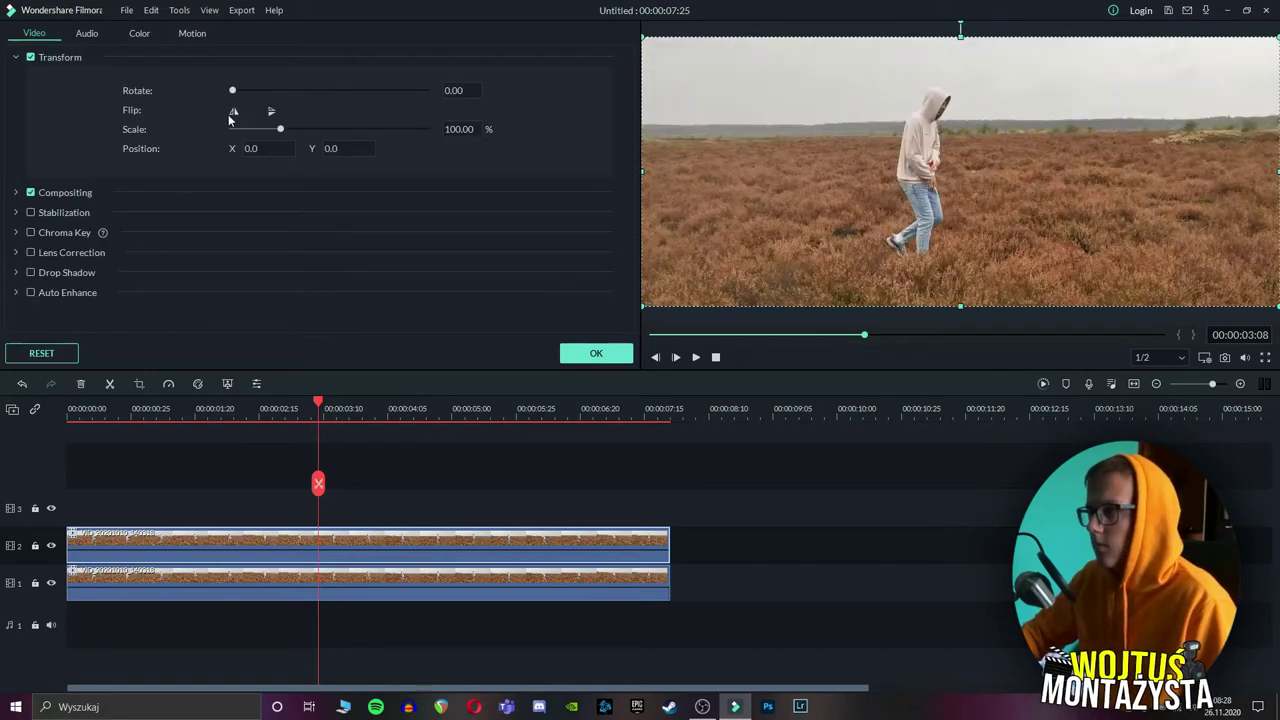
click(16, 57)
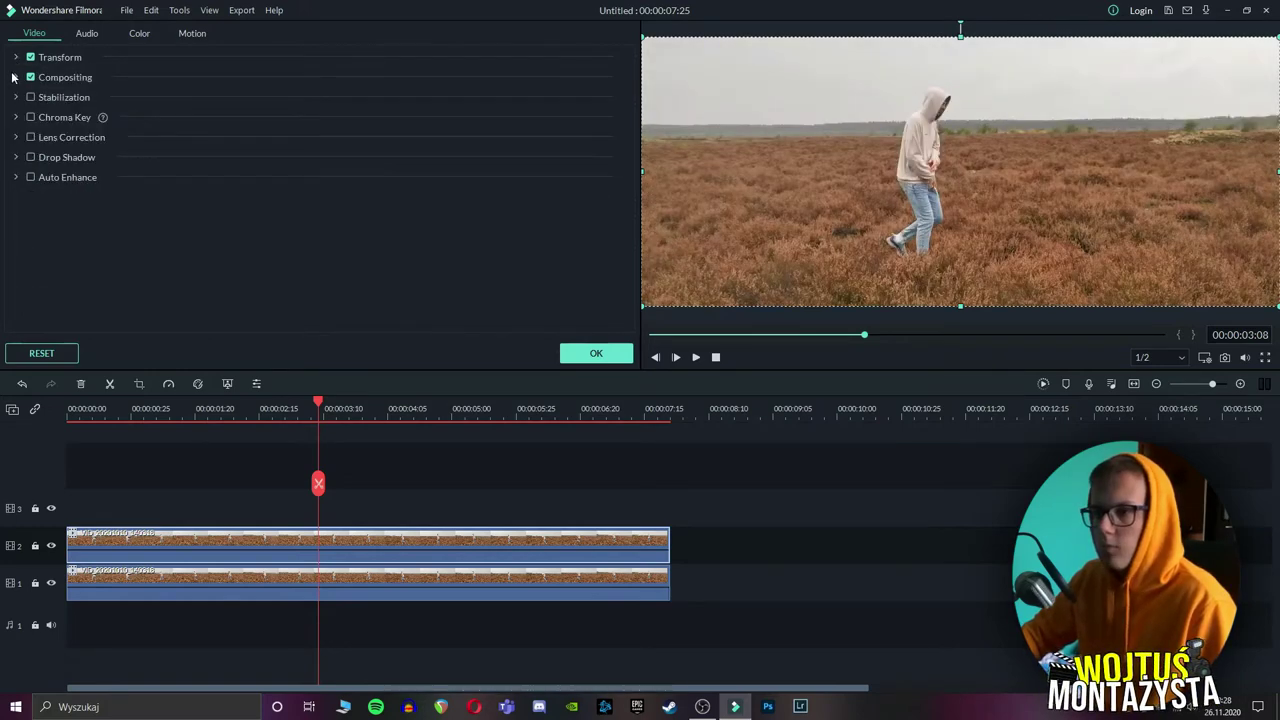
Set the blending mode of the flipped clip on track 2 to Multiply.
click(15, 77)
click(285, 110)
click(250, 152)
click(148, 128)
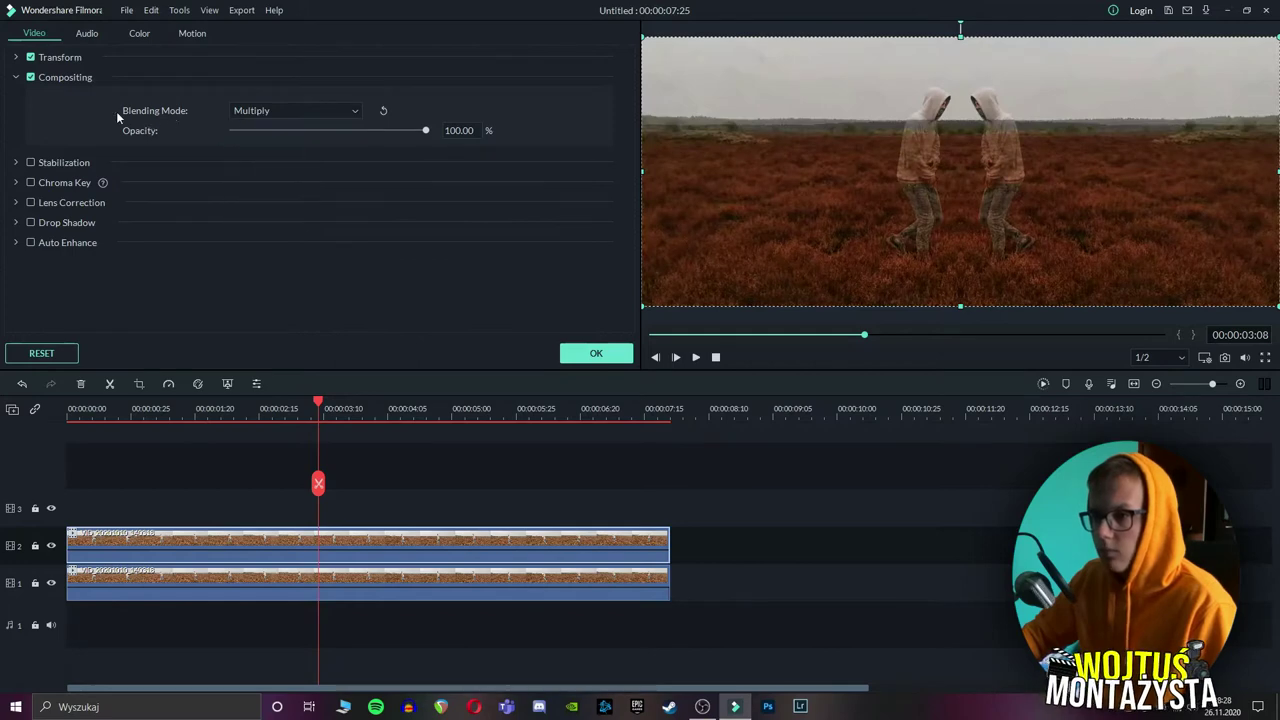
Keep Multiply as the flipped clip's blending mode, confirm its compositing settings and deselect the clips.
click(354, 111)
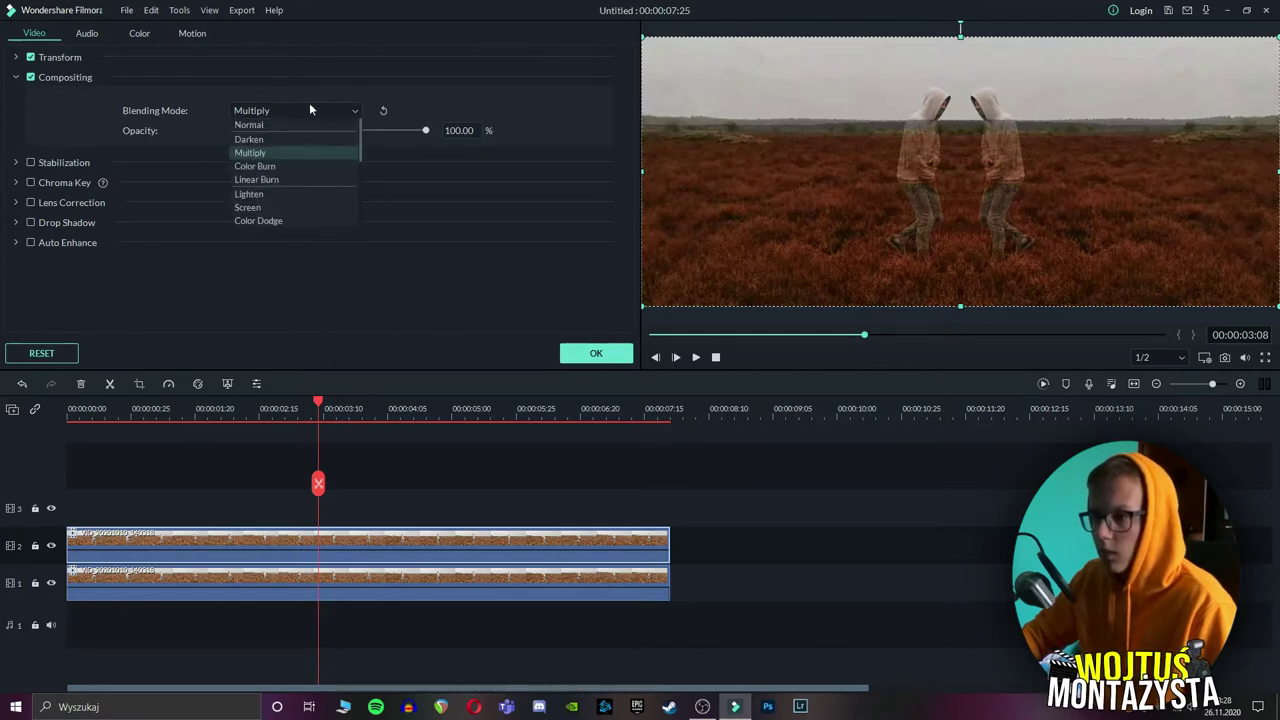
click(250, 152)
click(596, 353)
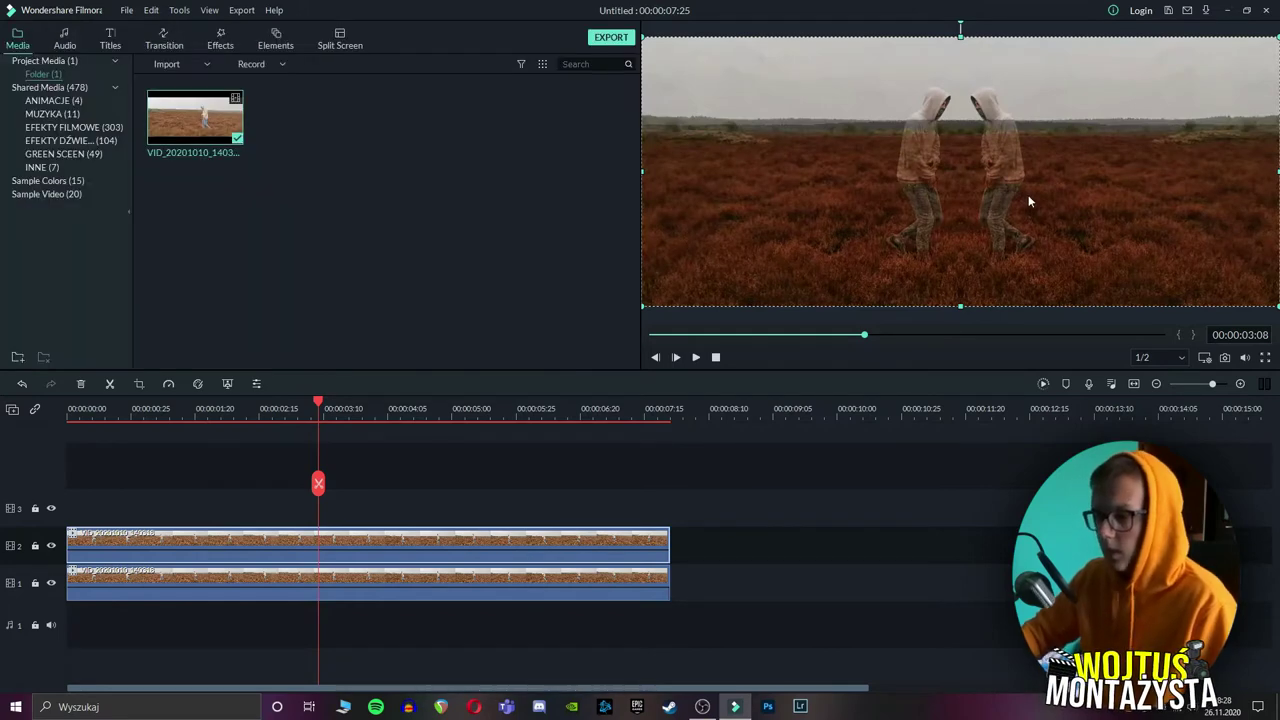
click(497, 493)
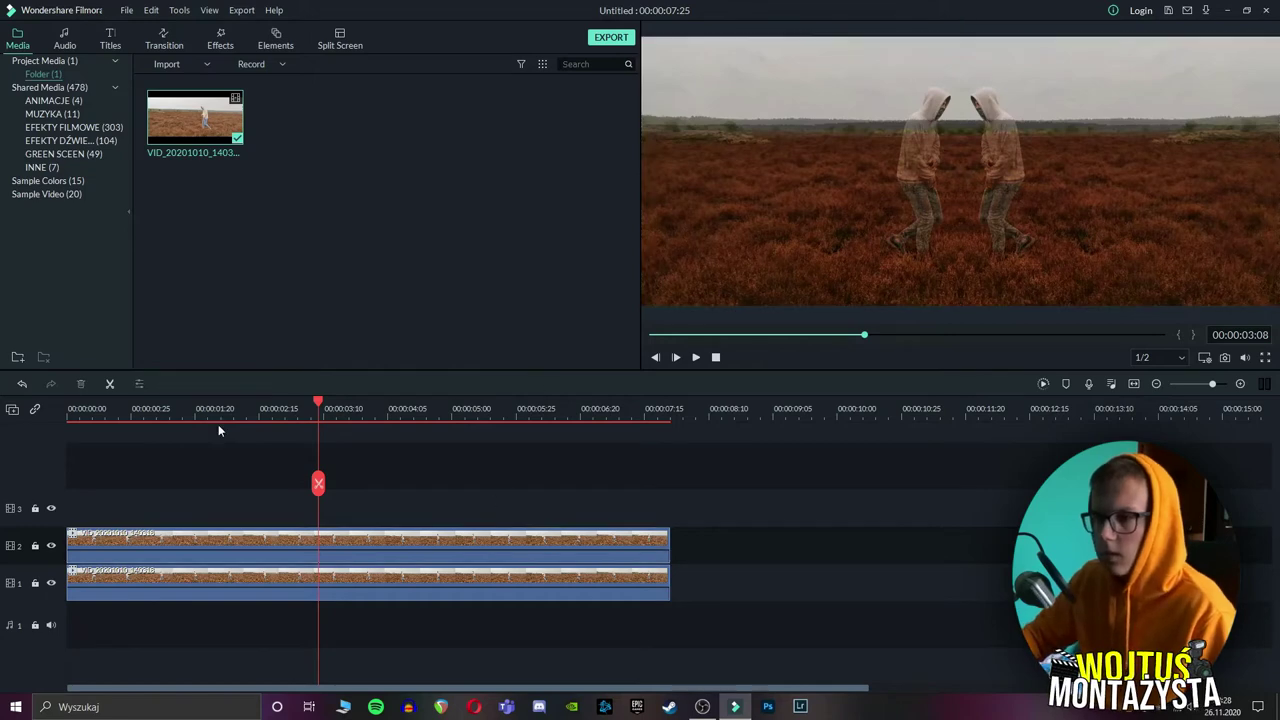
Add the Chromatic Aberration effect on track 3 over the full length of the clips and preview it.
click(220, 45)
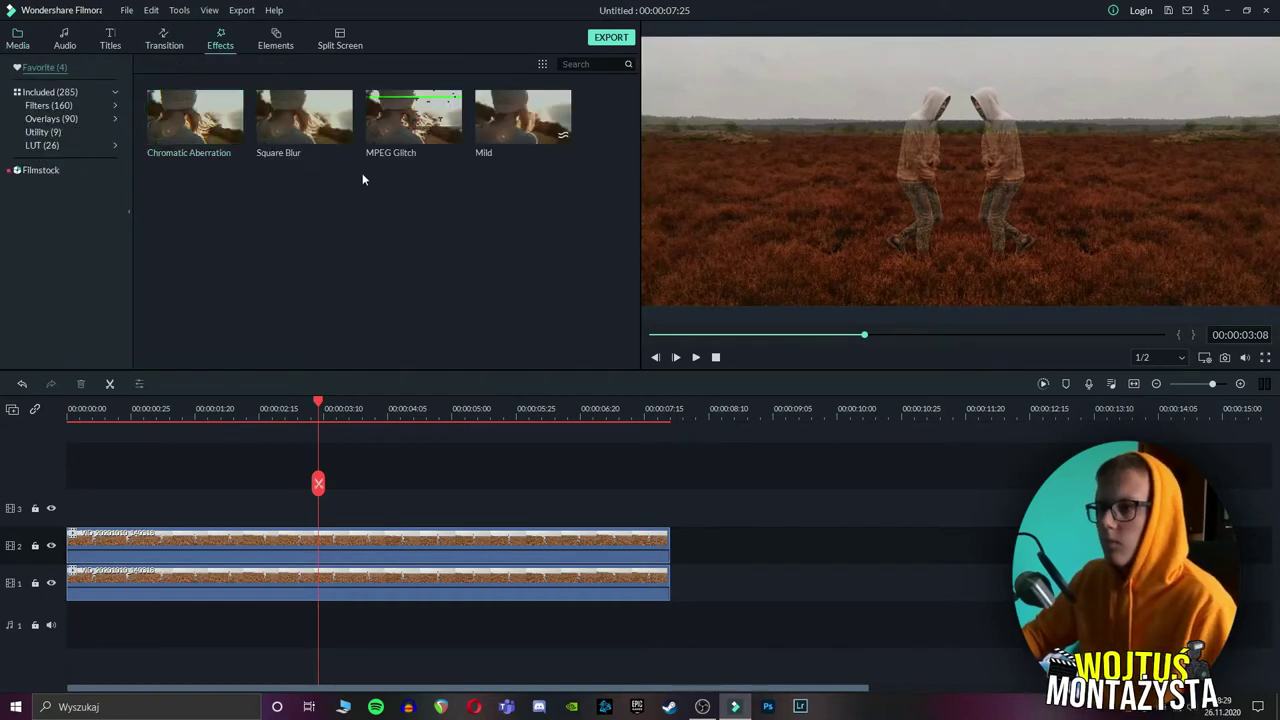
drag(218, 135, 75, 490)
drag(451, 508, 671, 508)
double_click(664, 510)
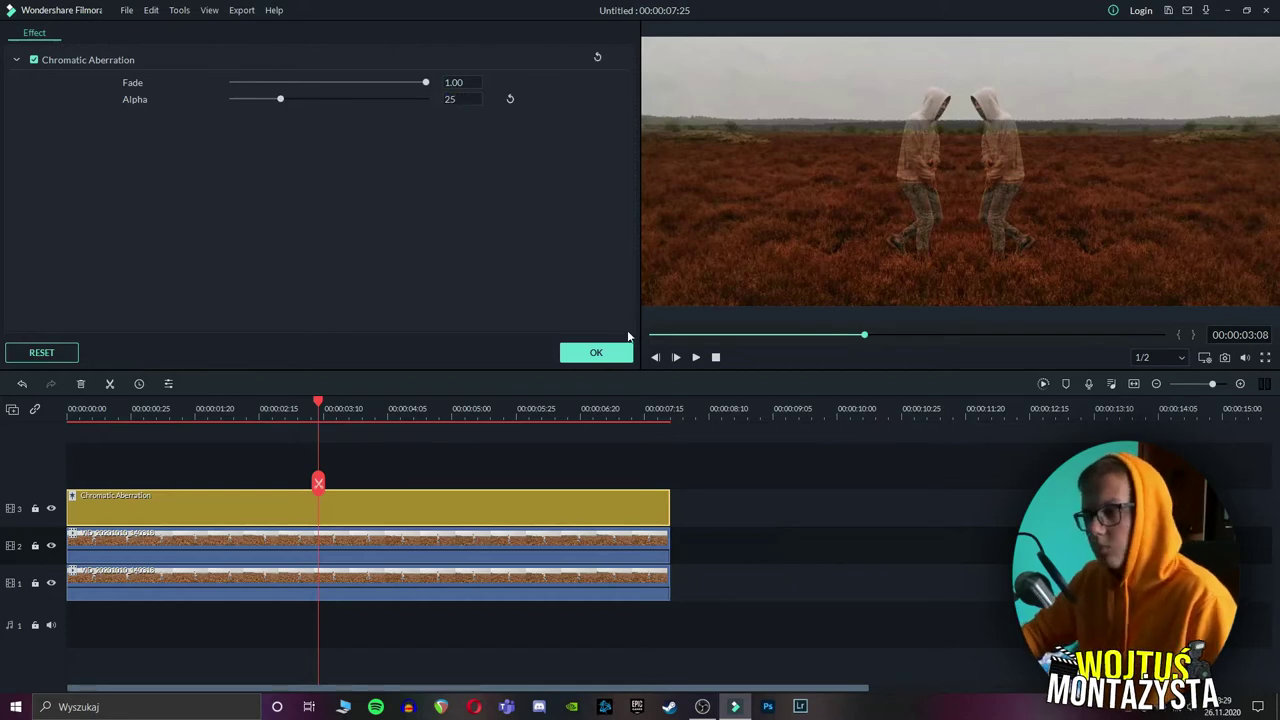
click(596, 352)
key(space)
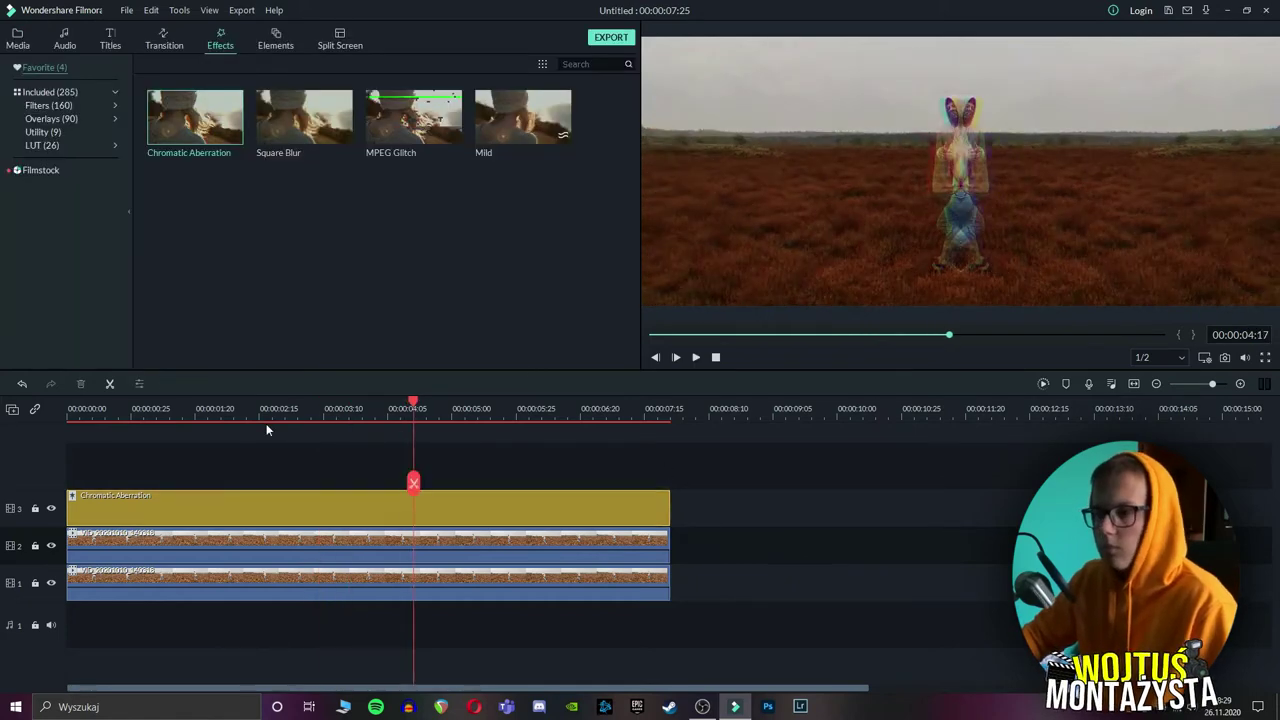
Place a Default Title on track 4 from the start and extend it to the end of the clips.
click(107, 37)
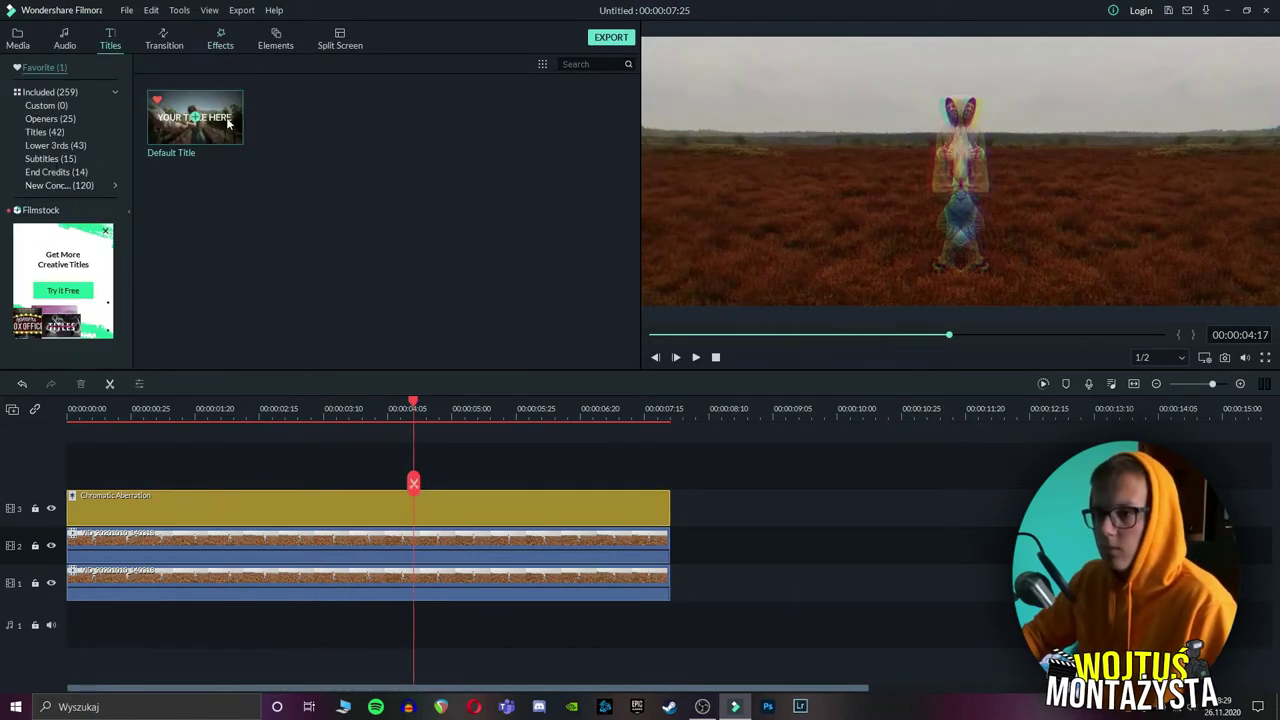
drag(204, 125, 75, 470)
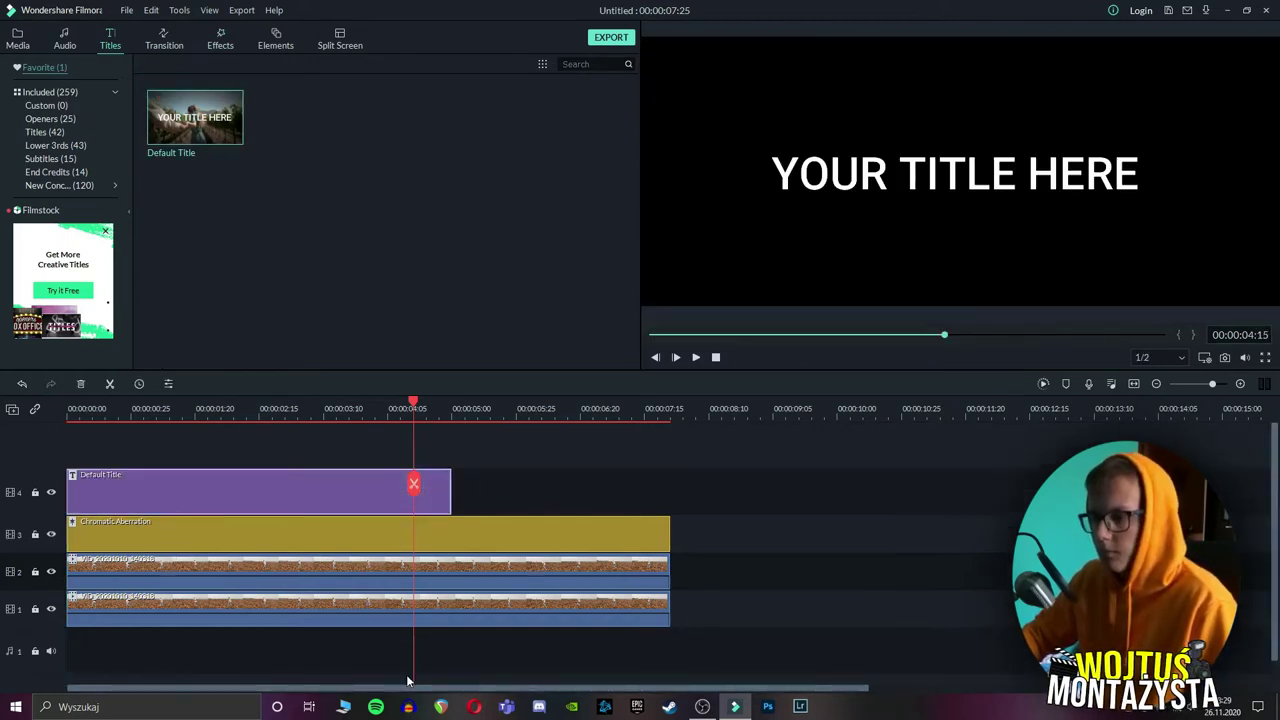
drag(451, 489, 665, 490)
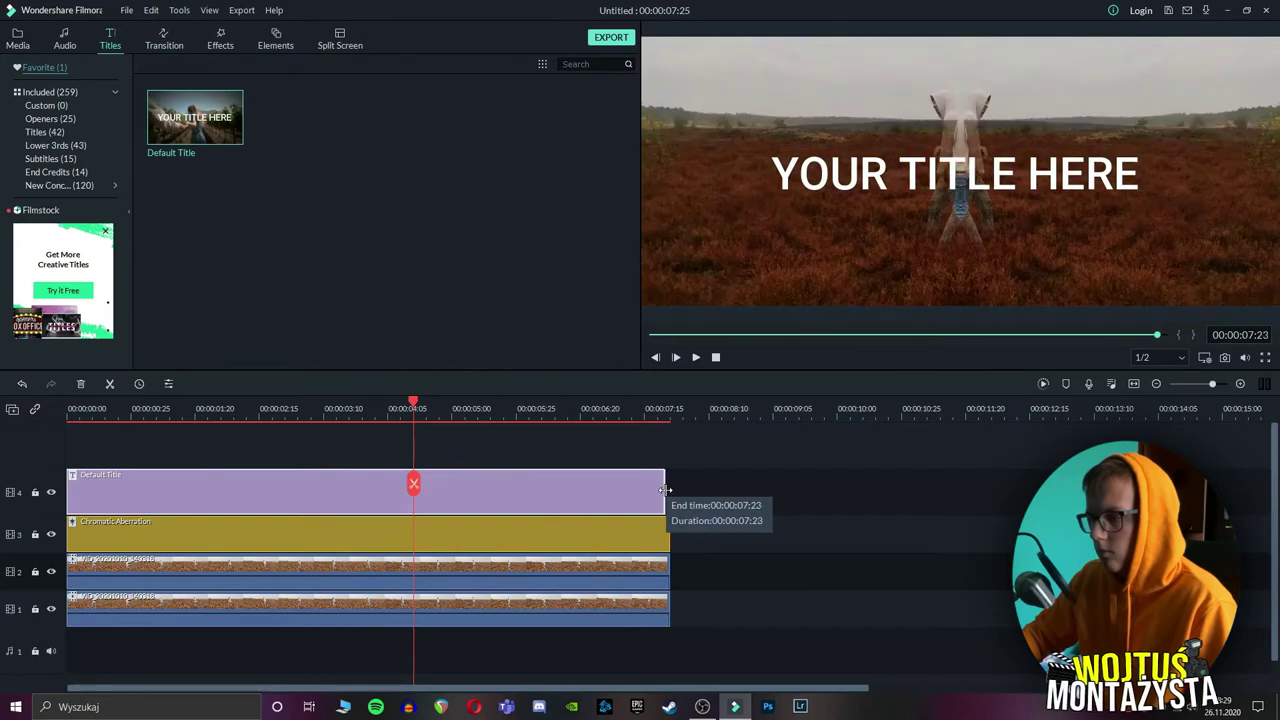
Give the title the Boom! animation and move its text to the lower edge of the frame, centred.
double_click(436, 484)
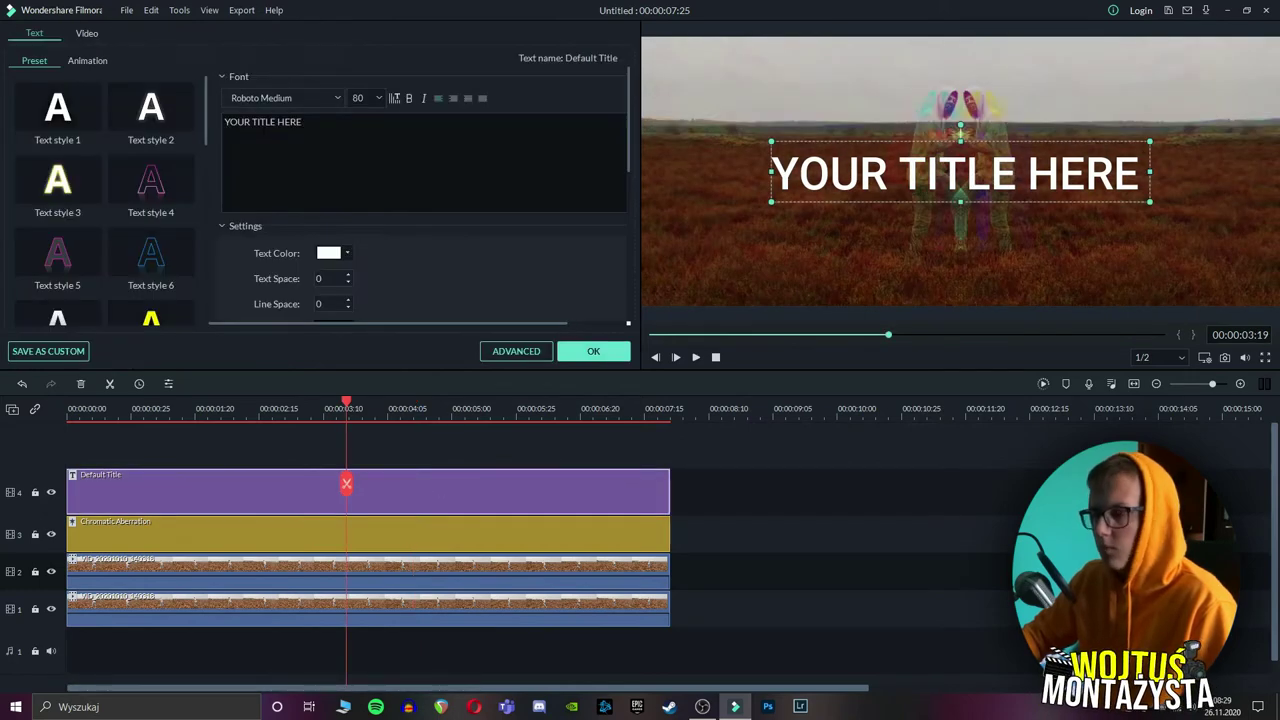
click(89, 63)
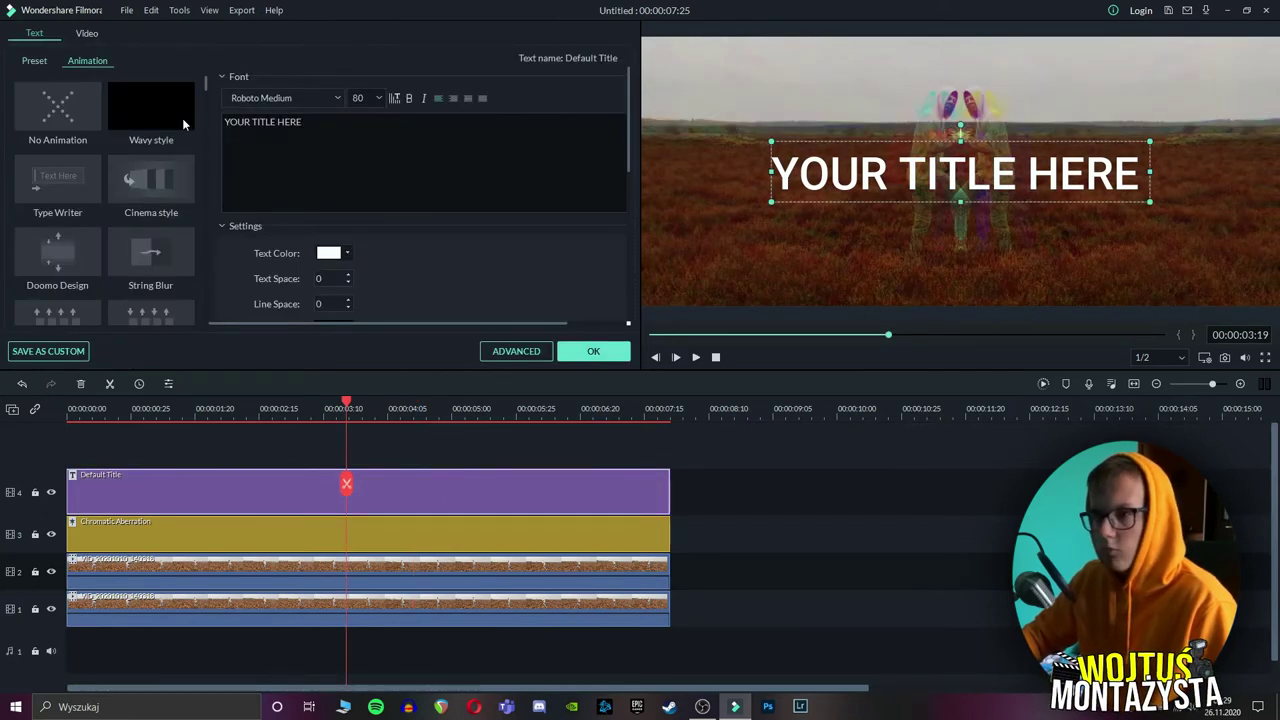
scroll(183, 124, down, 3)
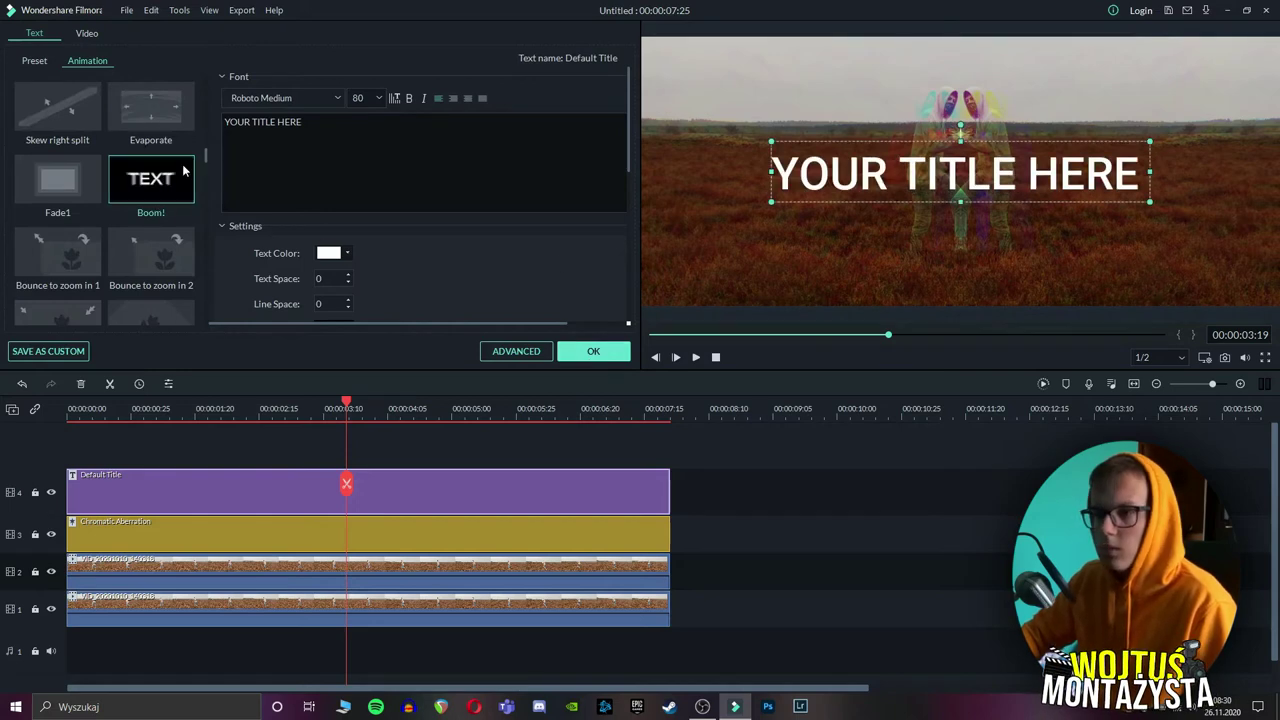
drag(928, 172, 965, 282)
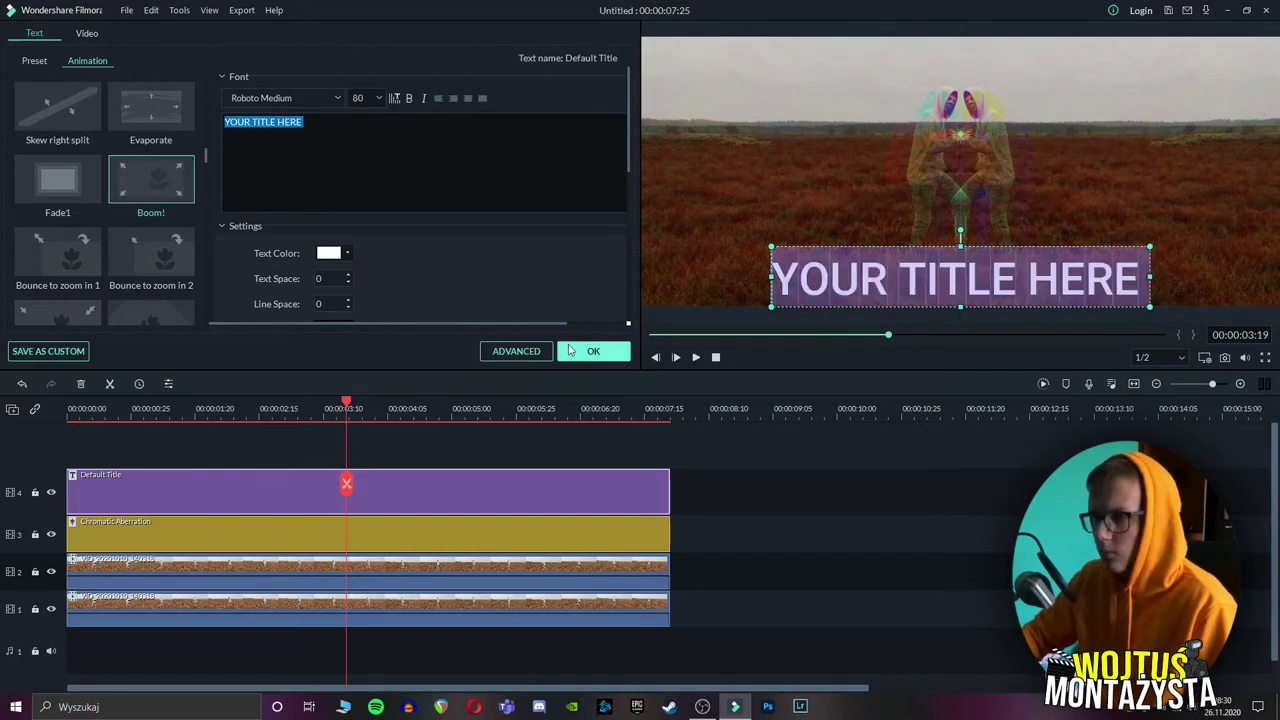
click(593, 351)
Split the title on track 4 into five segments, making the first cut at 00:00:02:00.
click(221, 409)
key(ctrl+b)
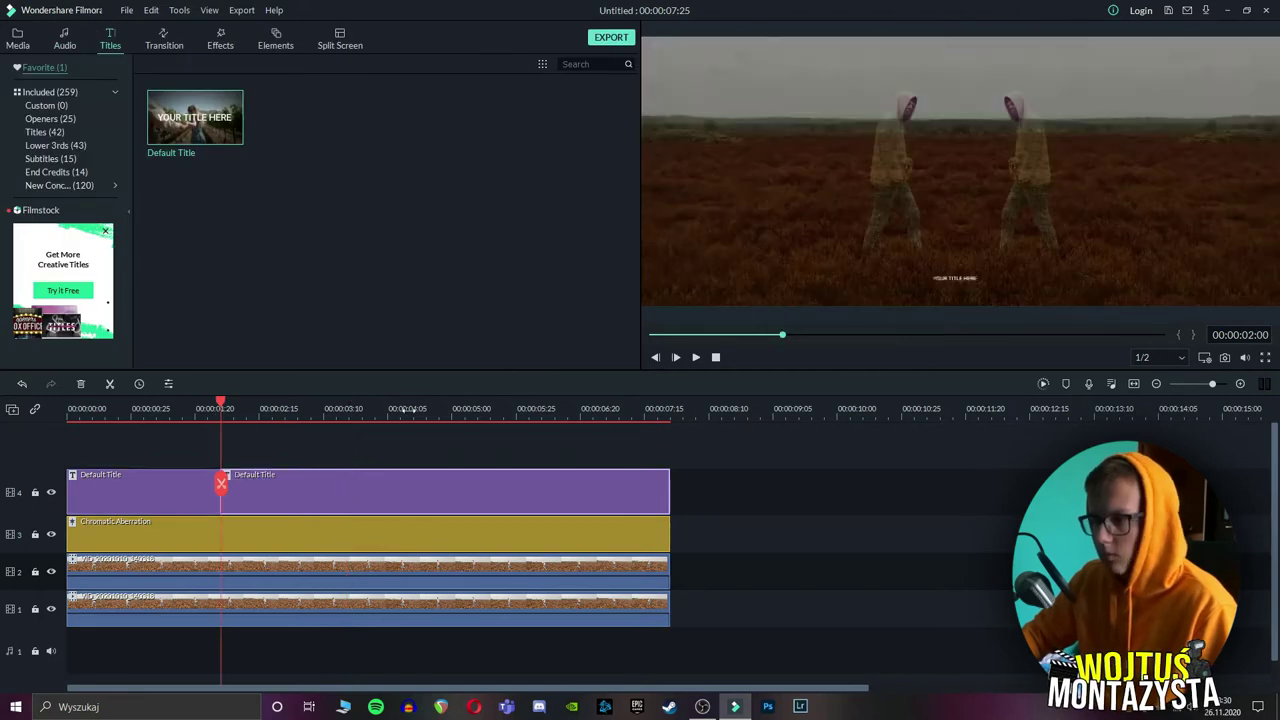
click(386, 409)
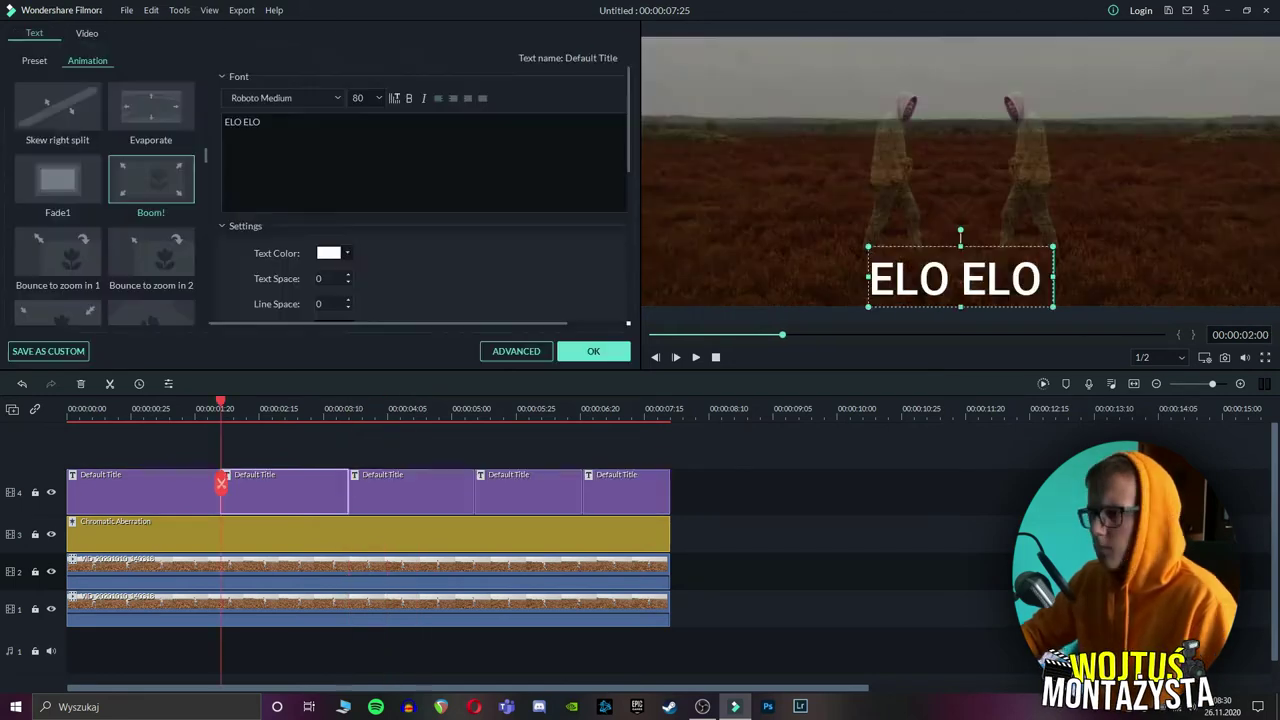
Replace the placeholder texts of the title segments, using ELO ELO in the second and SKRR in the fourth, and play the video.
click(593, 351)
double_click(408, 484)
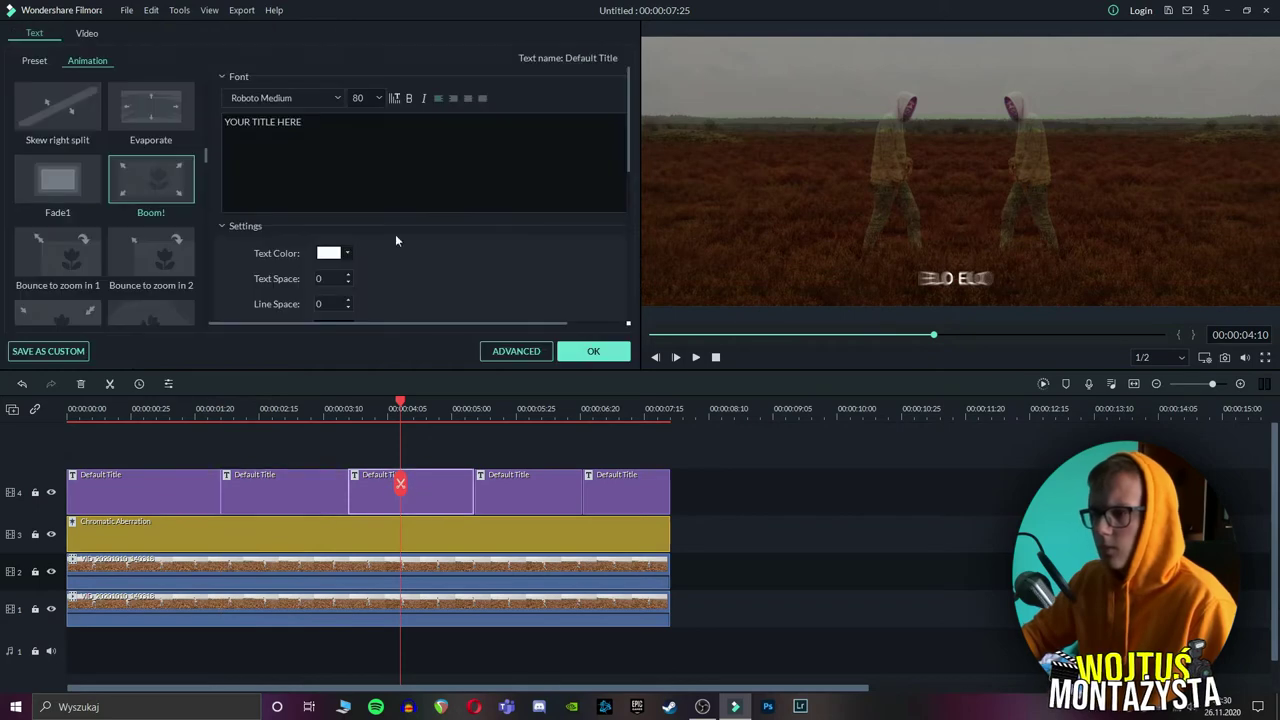
key(ctrl+a)
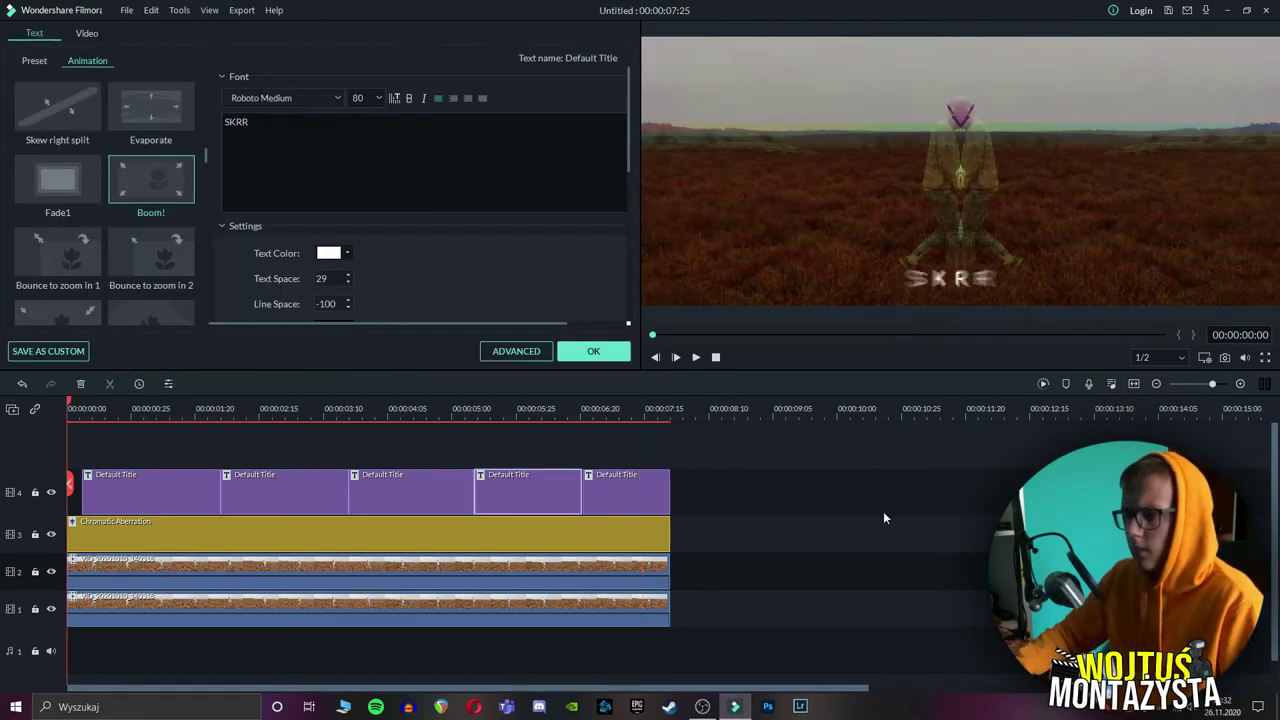
key(space)
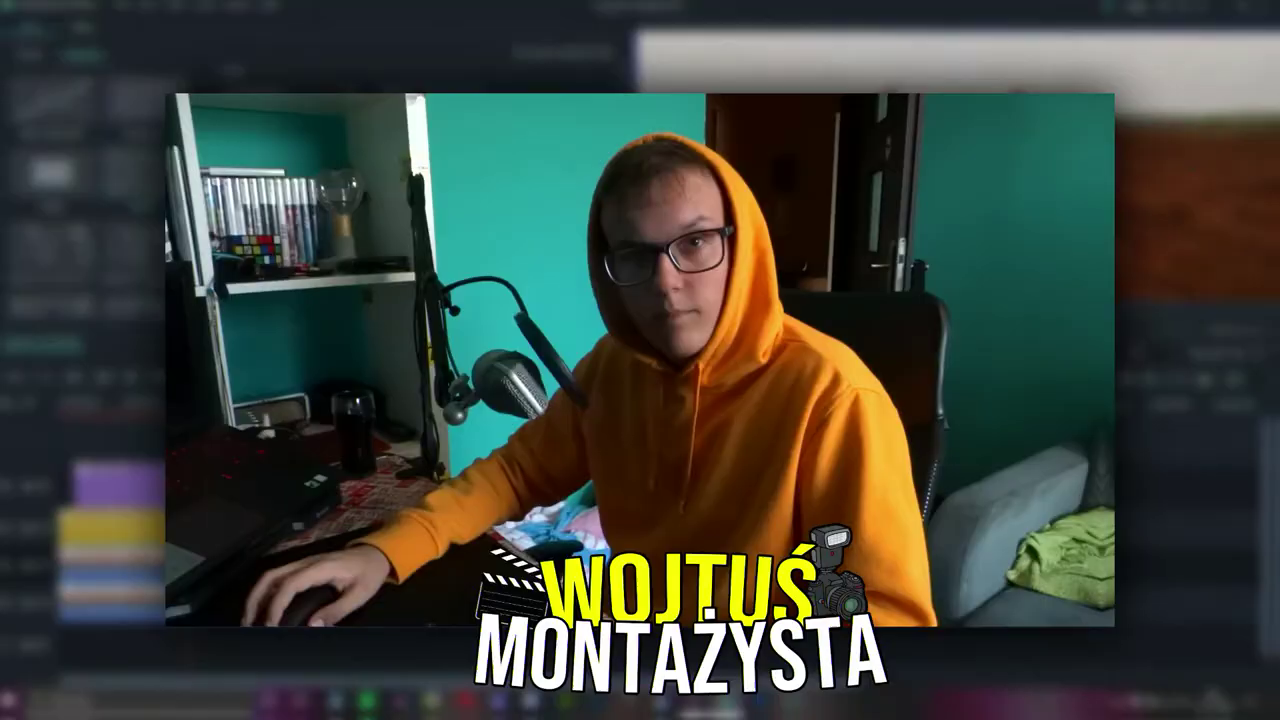